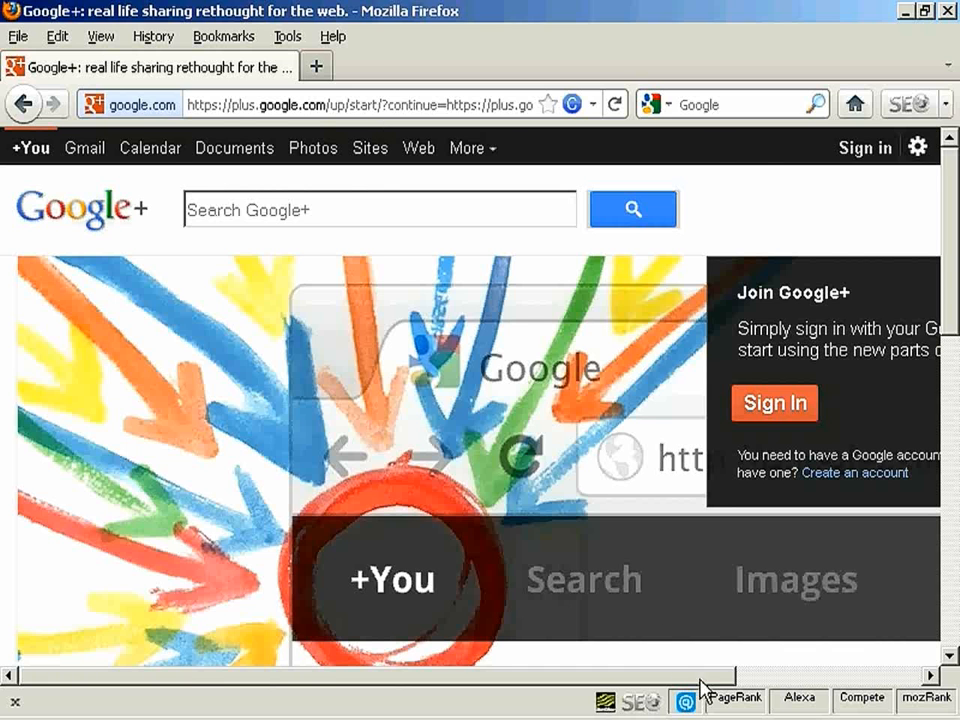
- Sign in to the Google+ account and open its profile setup page
drag(701, 678, 850, 678)
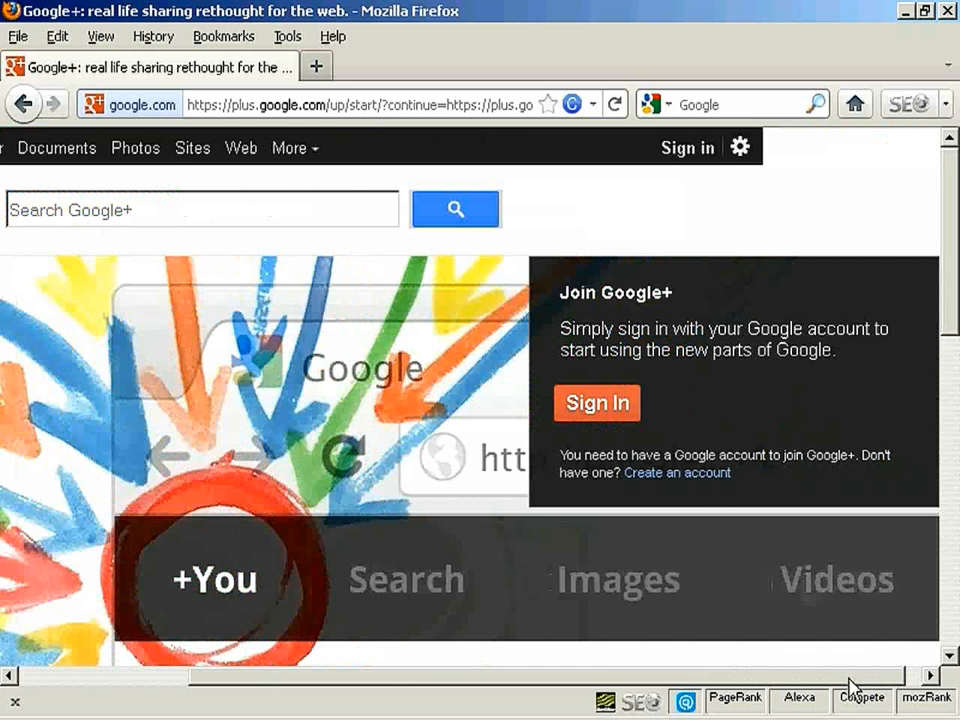
click(692, 155)
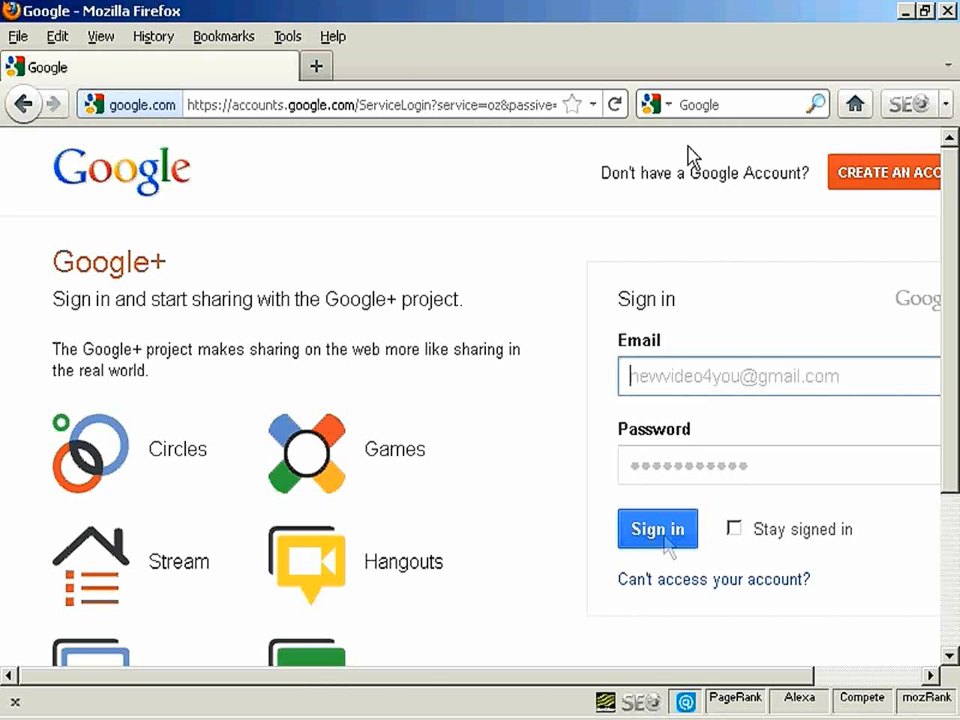
click(663, 538)
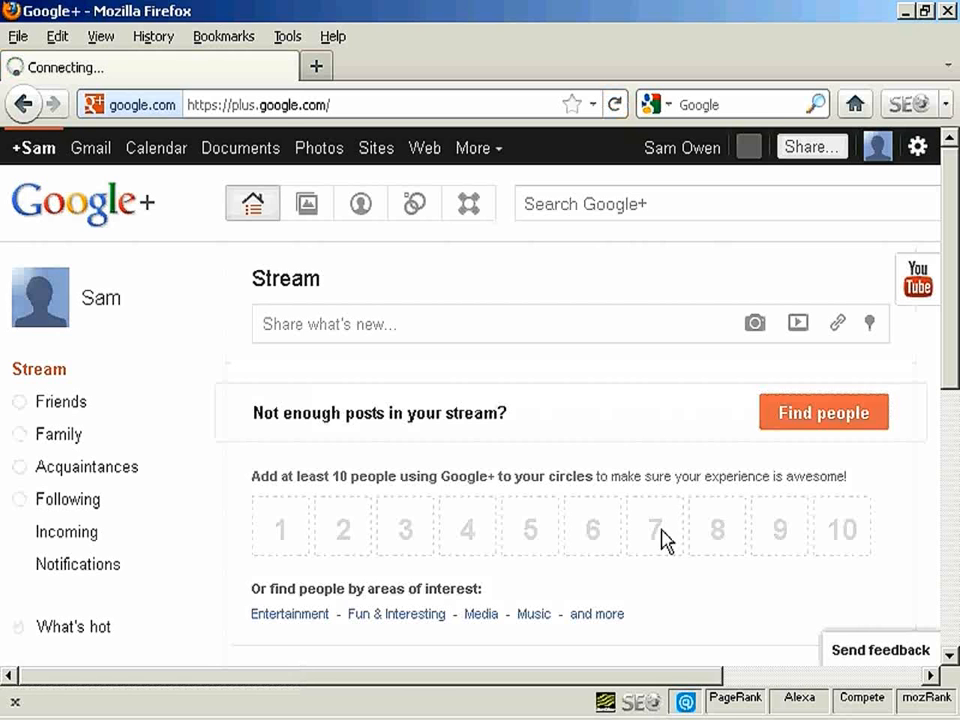
click(100, 305)
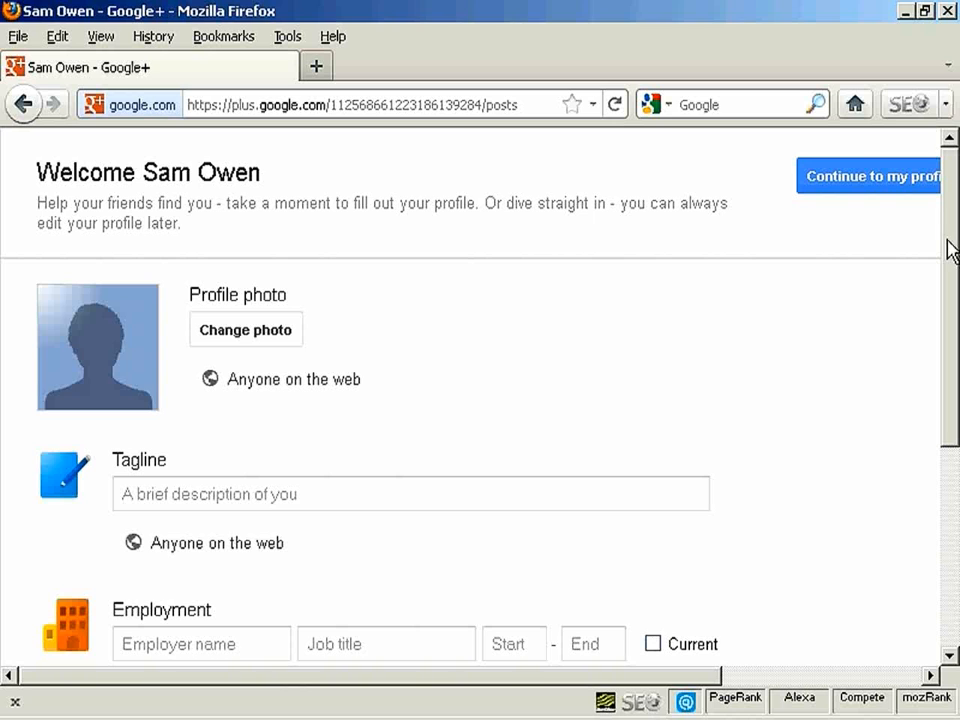
- Upload sam01.jpg from the computer's Websites folder for the profile photo
scroll(949, 278, down, 1)
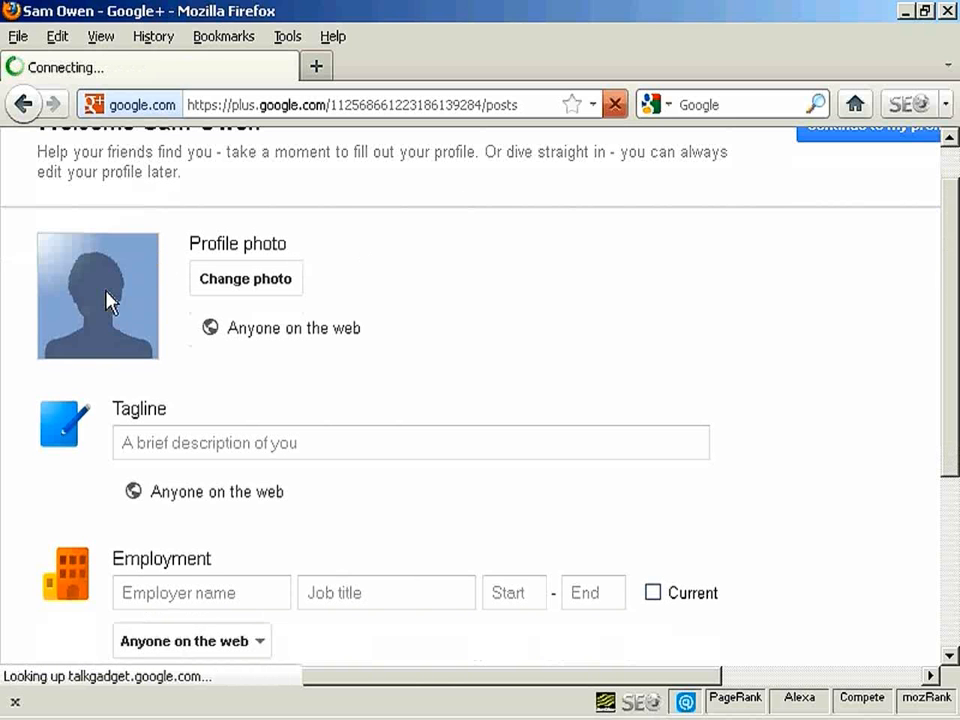
click(190, 580)
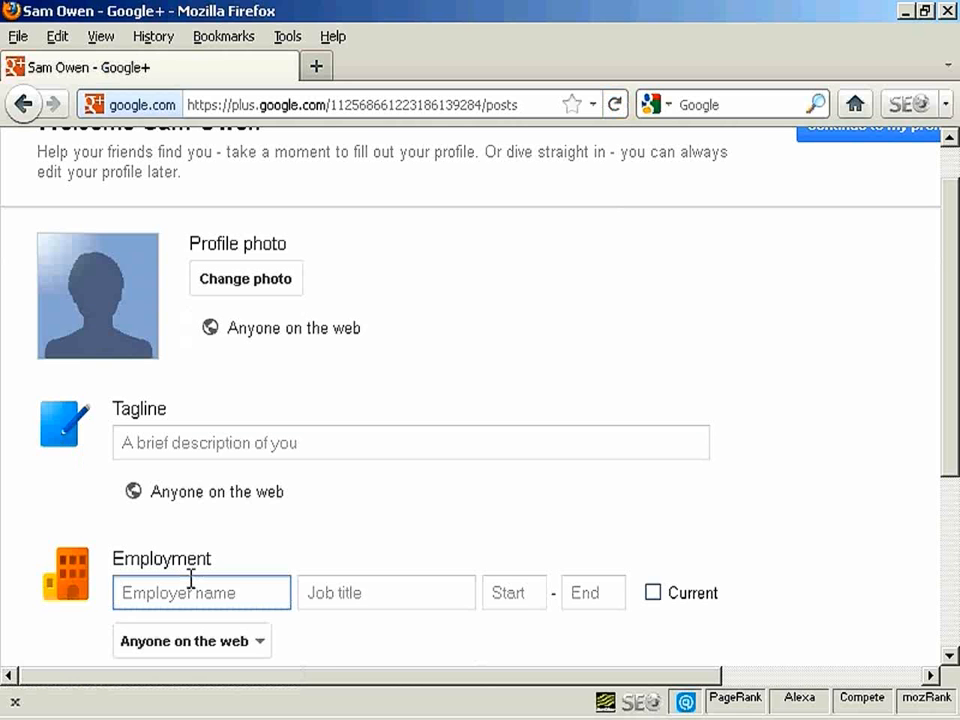
drag(952, 250, 944, 415)
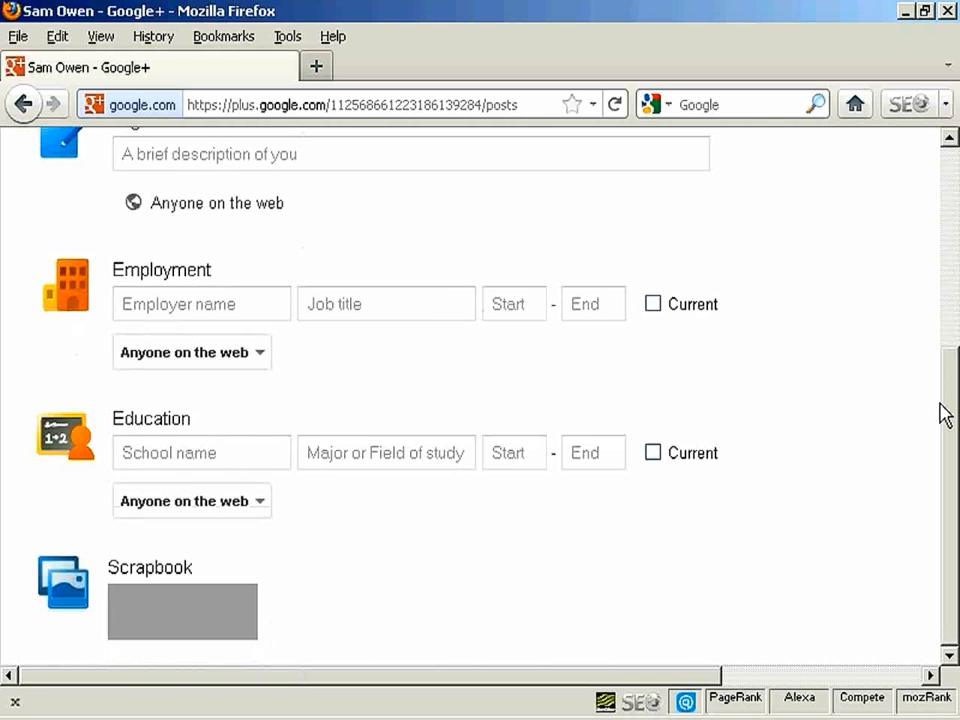
drag(953, 478, 956, 292)
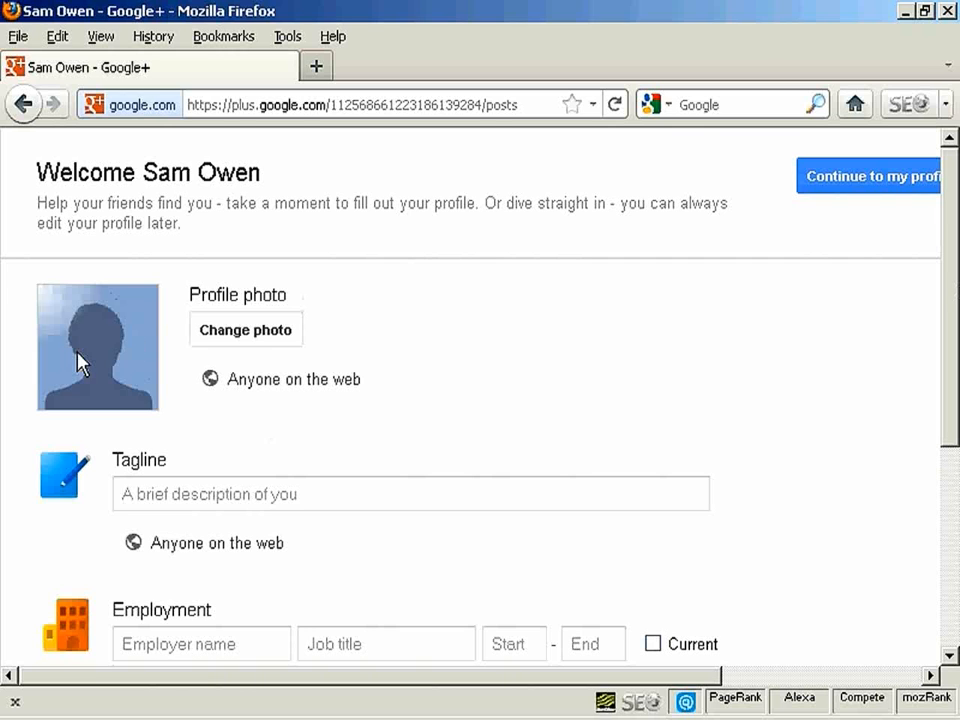
click(252, 340)
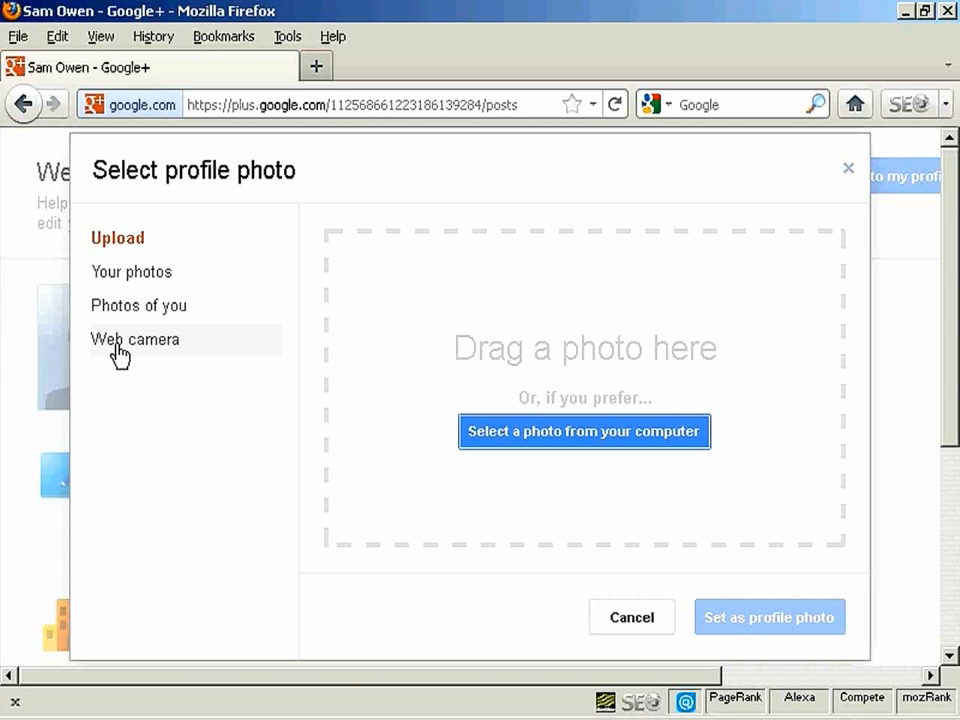
click(113, 236)
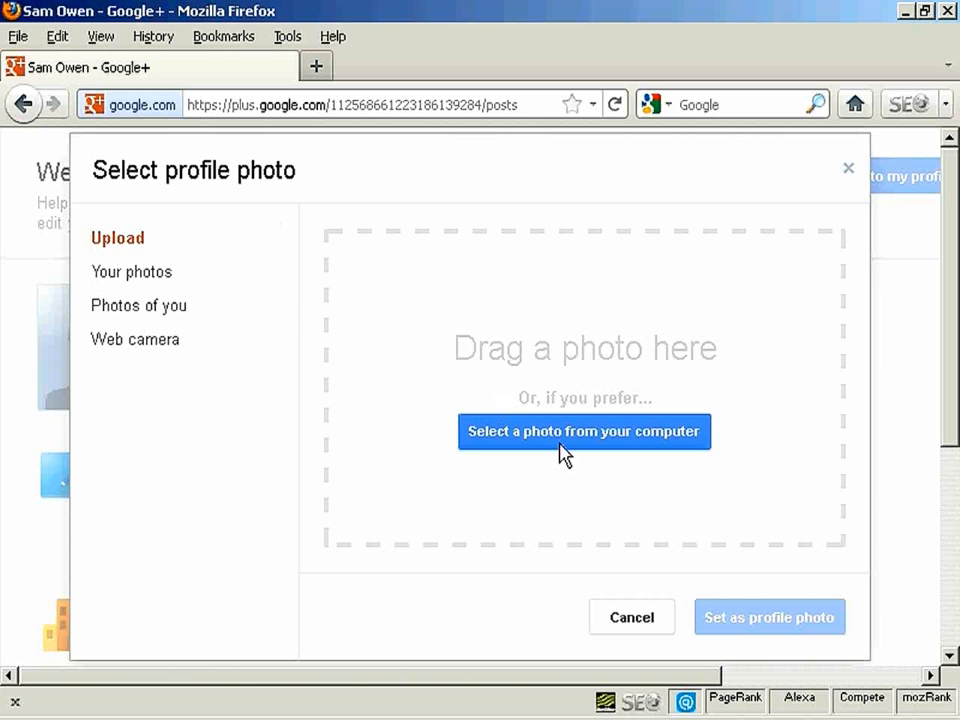
click(634, 443)
click(172, 198)
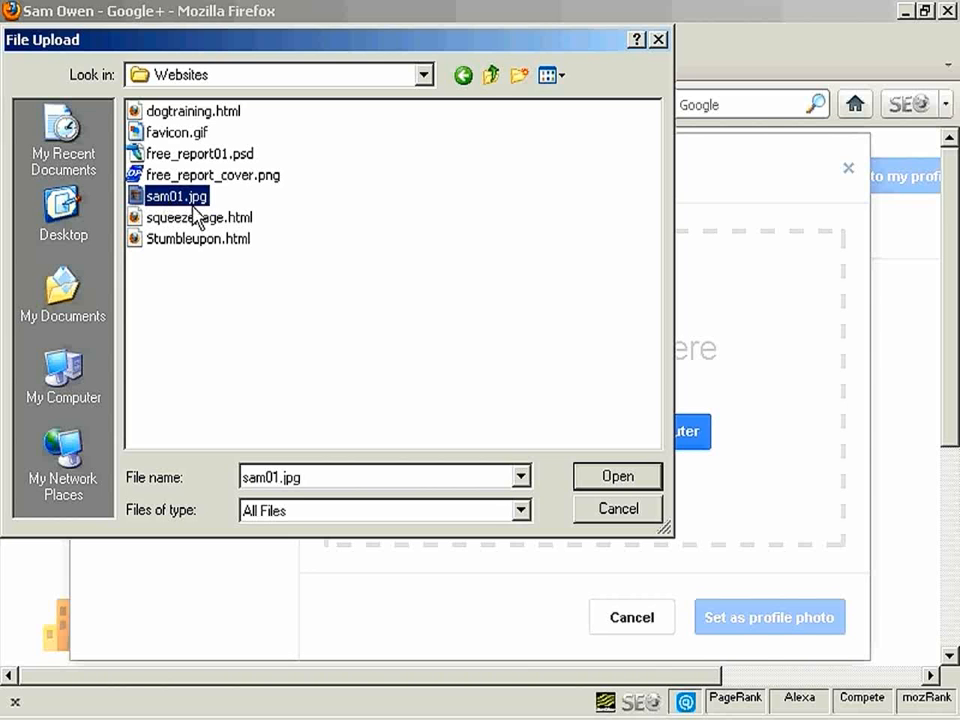
click(620, 480)
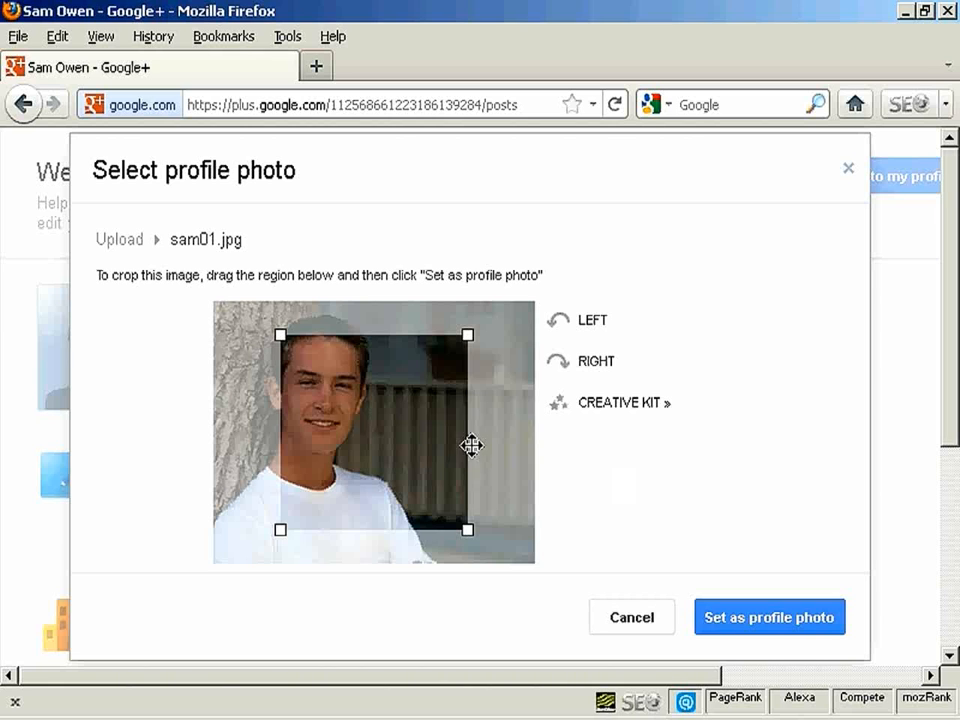
- Reposition the crop region around the man's head, set it as the profile photo, and decline to post about it
drag(362, 414, 310, 384)
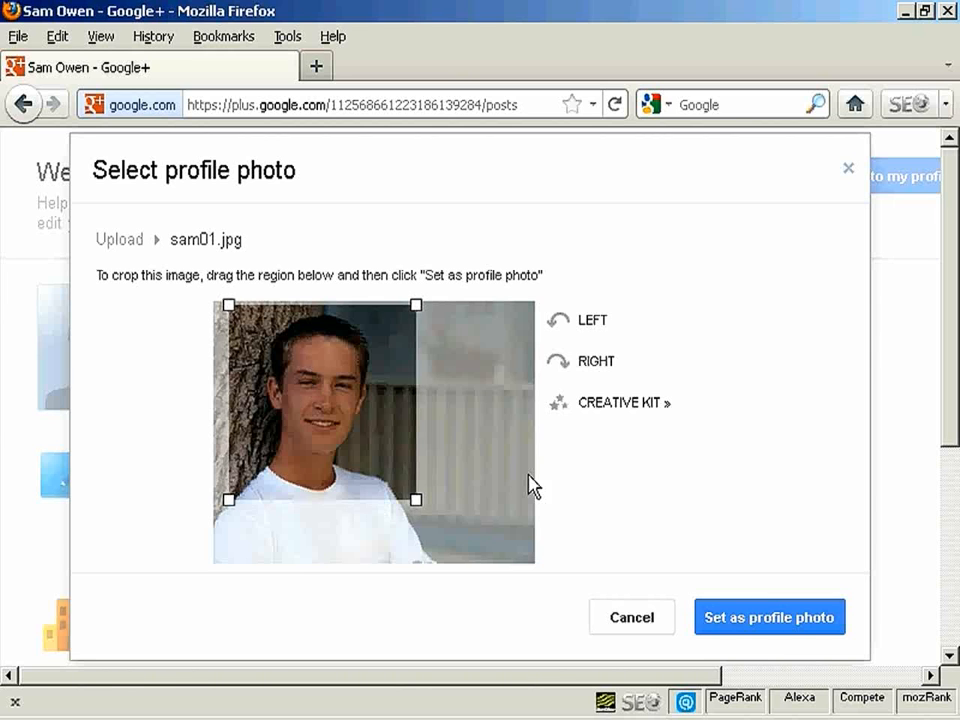
click(781, 628)
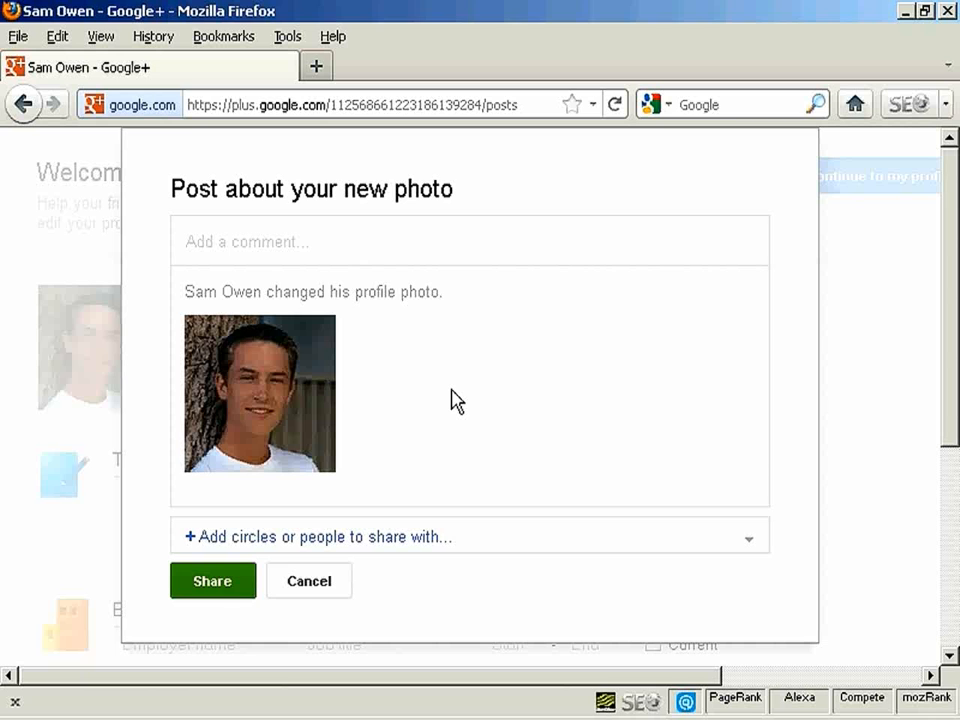
click(309, 582)
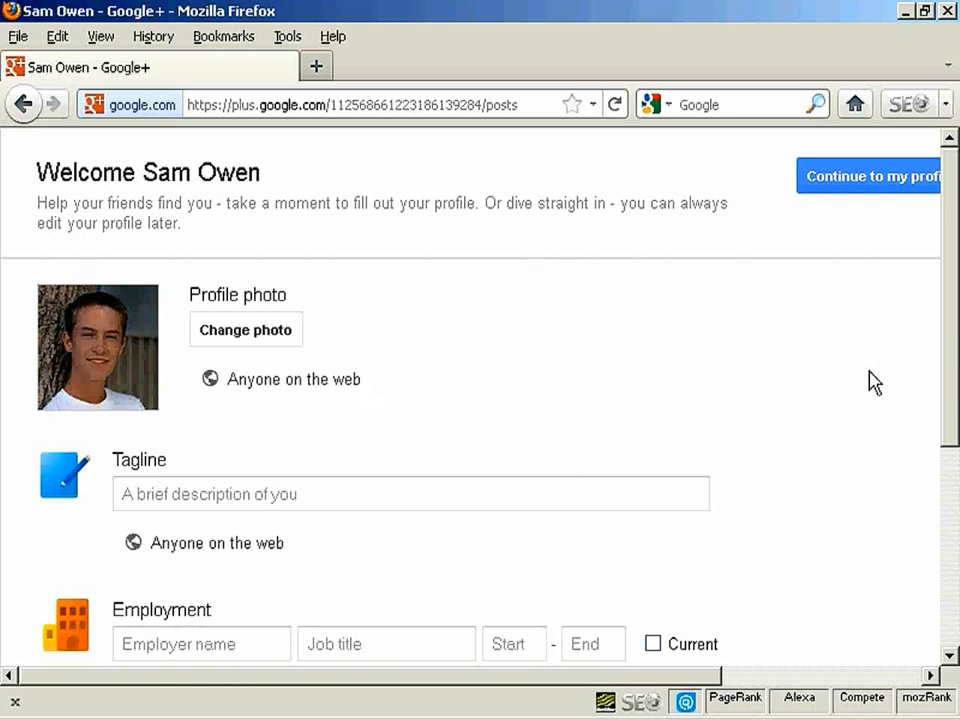
- Fill in the tagline with the person's full name followed by "from the UK"
drag(938, 348, 937, 391)
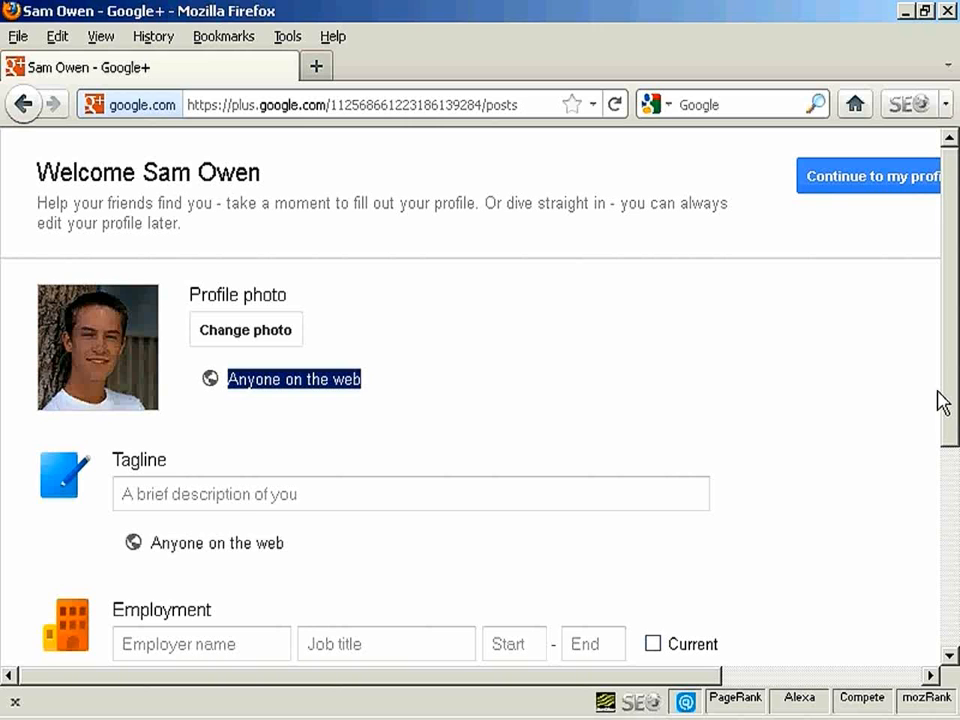
click(193, 499)
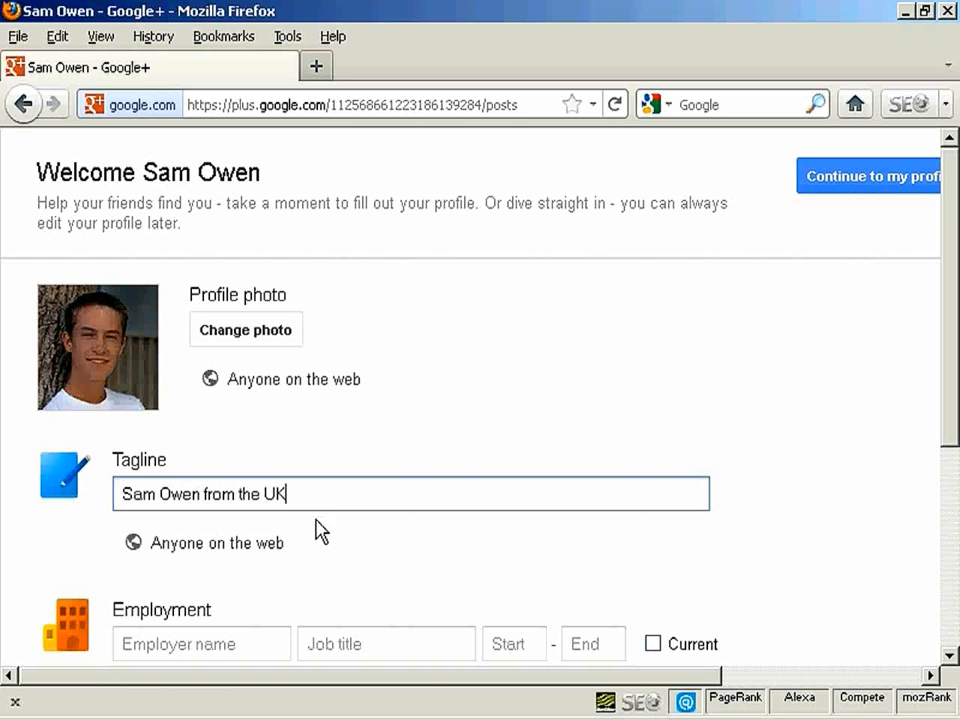
click(320, 530)
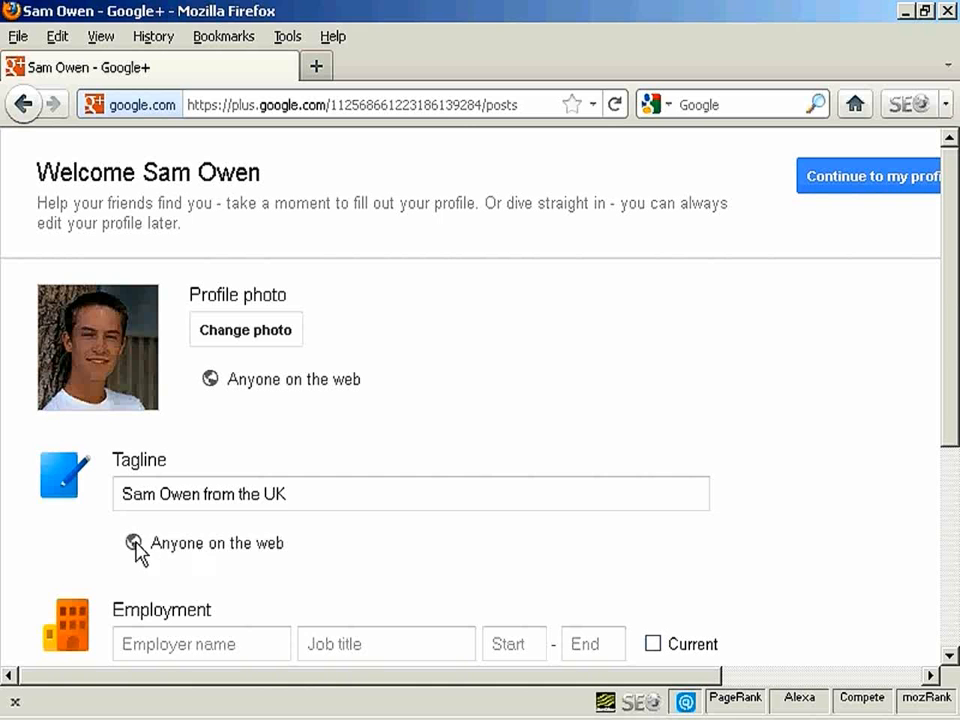
- Leave the employment and education details blank and continue to the profile to save it
drag(956, 272, 957, 455)
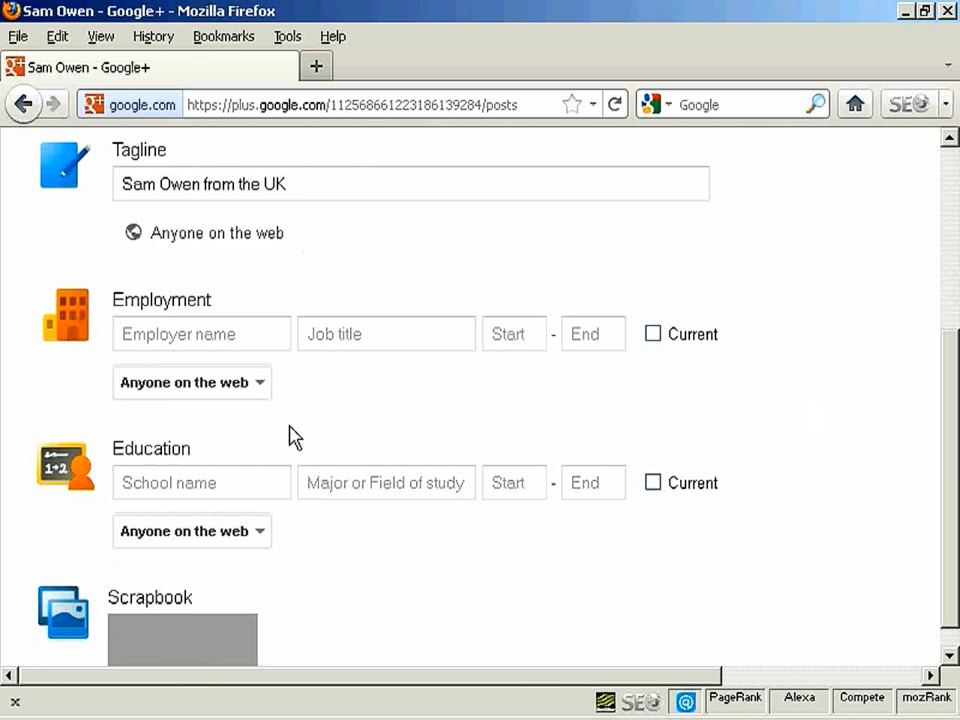
click(190, 334)
click(393, 334)
click(556, 342)
click(231, 483)
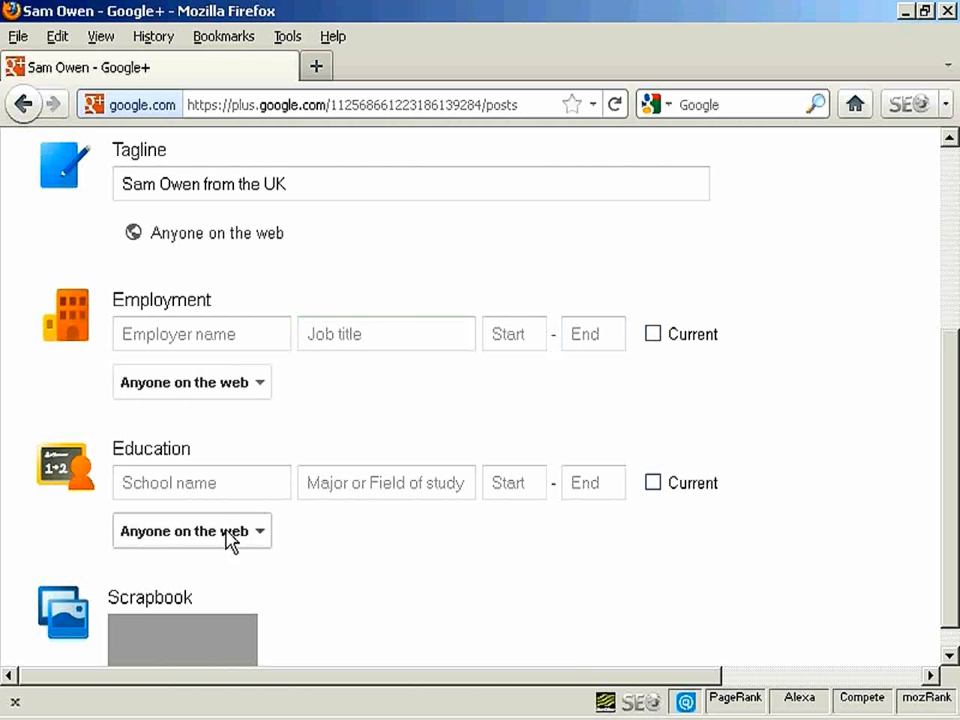
drag(955, 470, 955, 540)
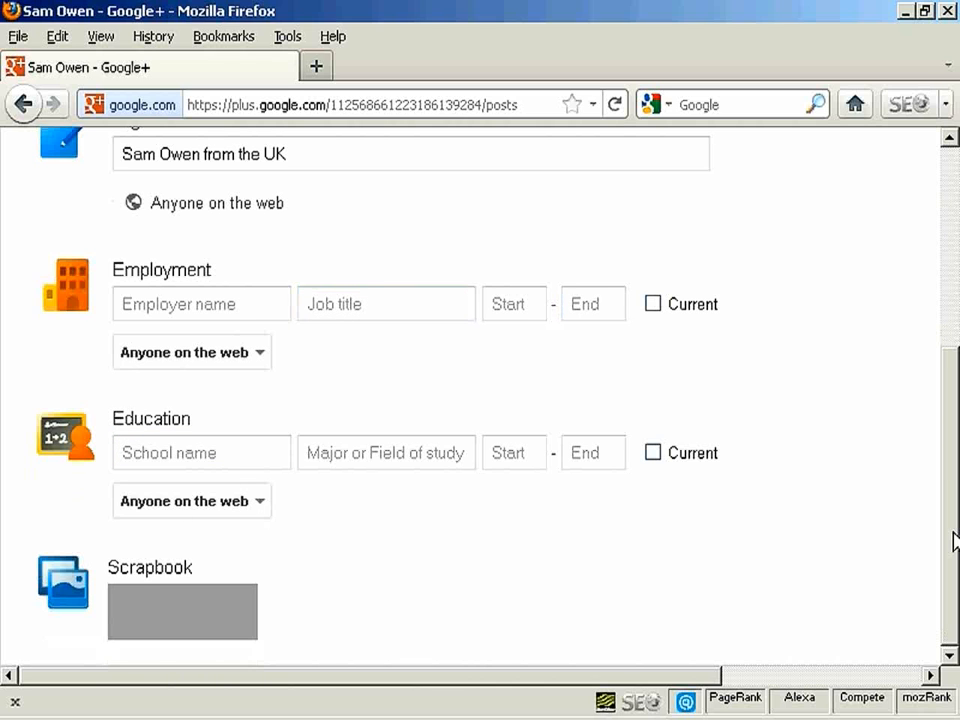
scroll(957, 330, up, 6)
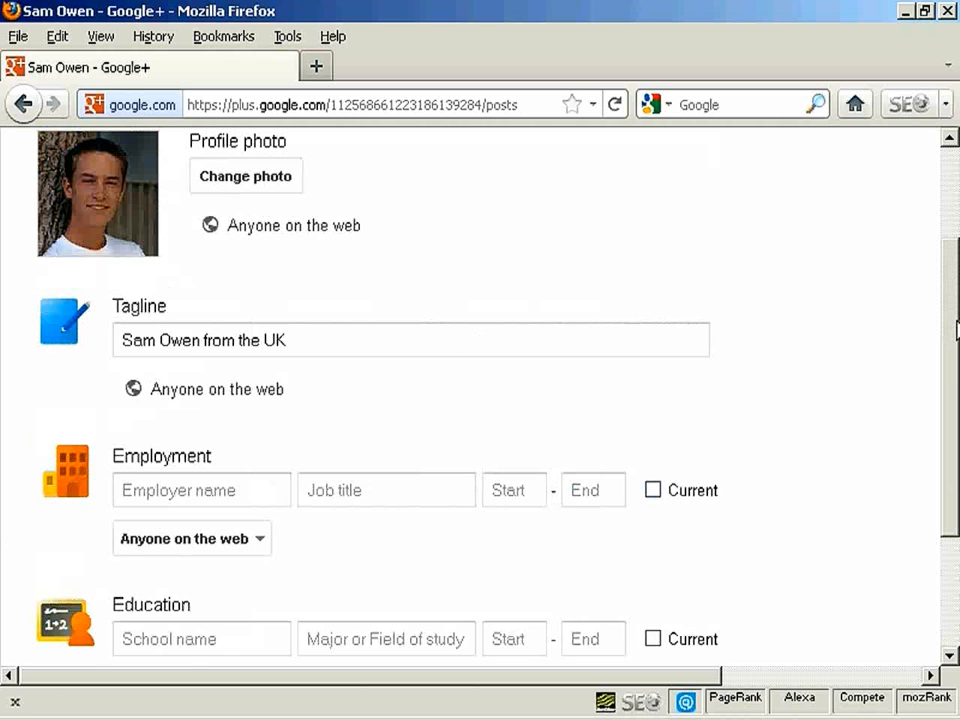
drag(656, 676, 799, 672)
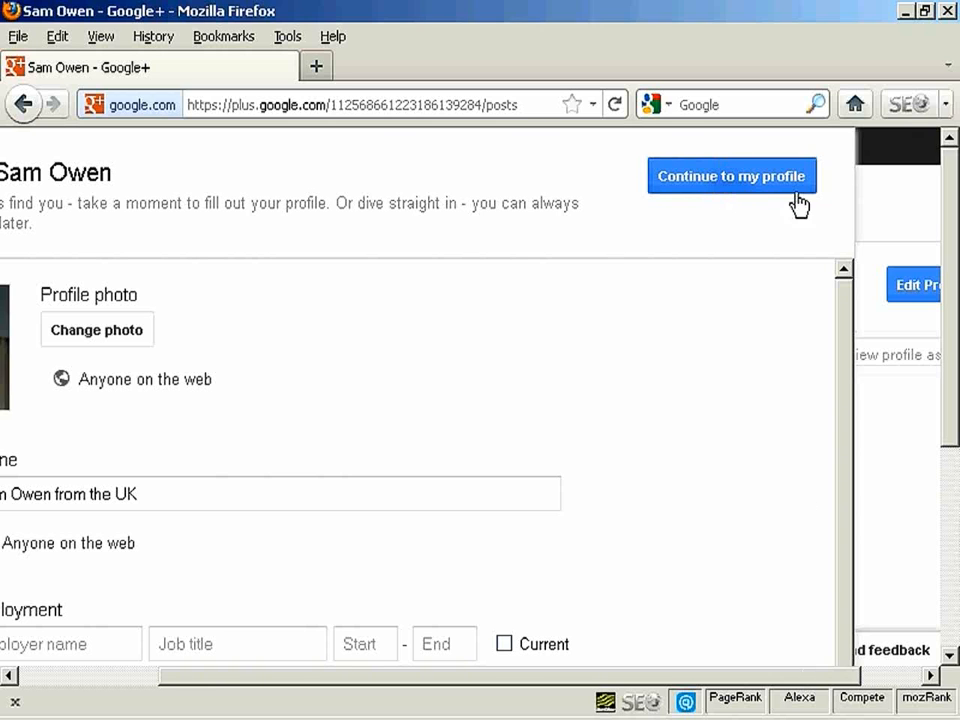
click(745, 188)
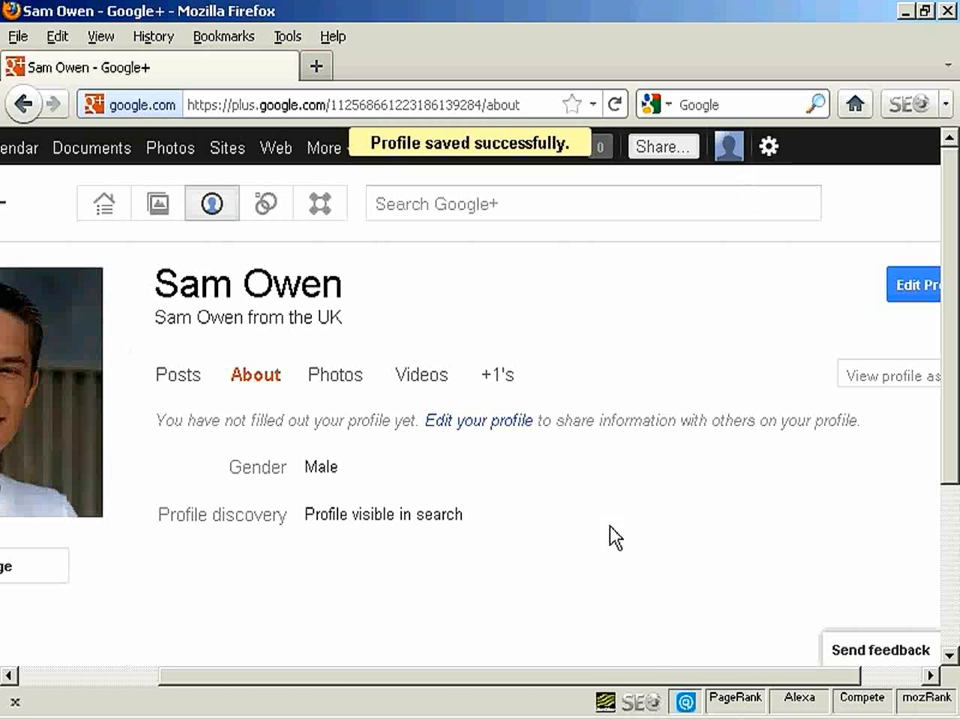
- Restrict who can see the people in all circles to "Your circles" and save the visibility settings
drag(659, 679, 484, 679)
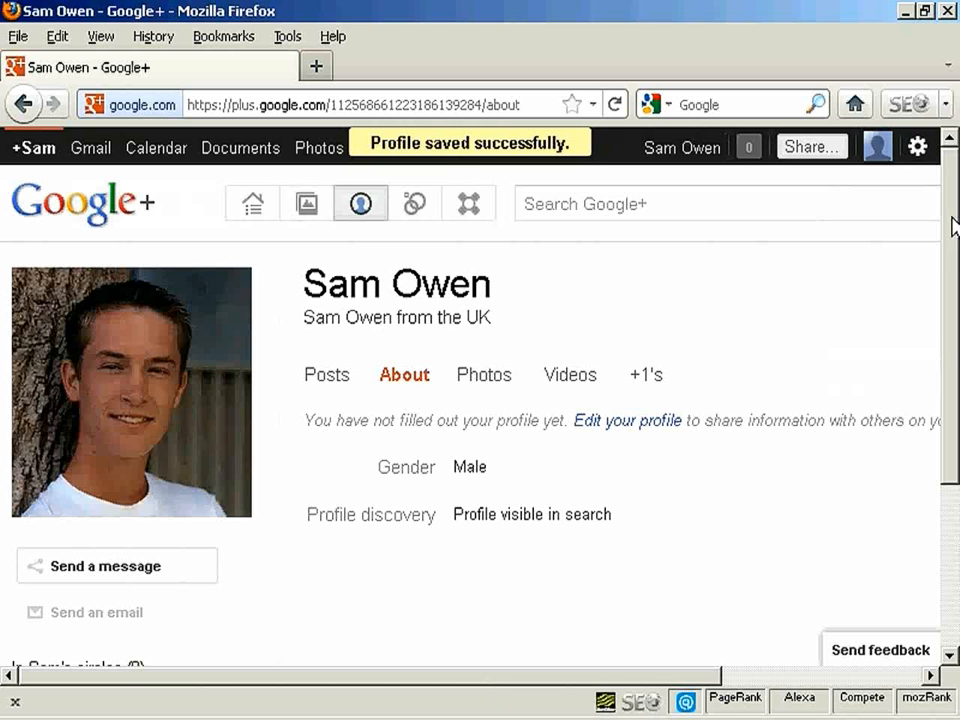
drag(953, 226, 953, 408)
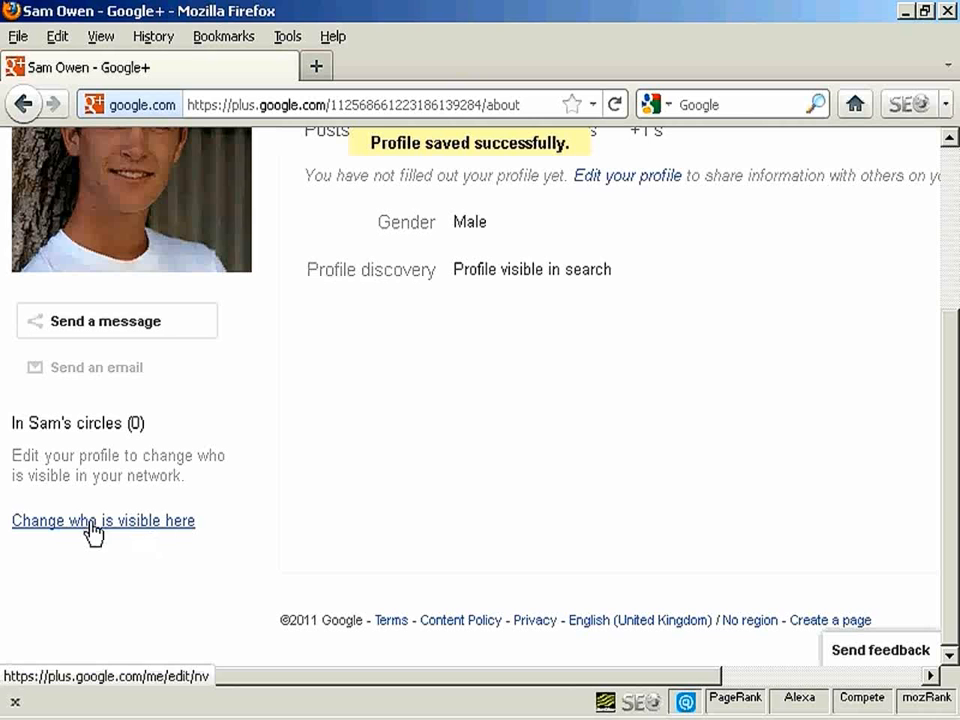
click(163, 525)
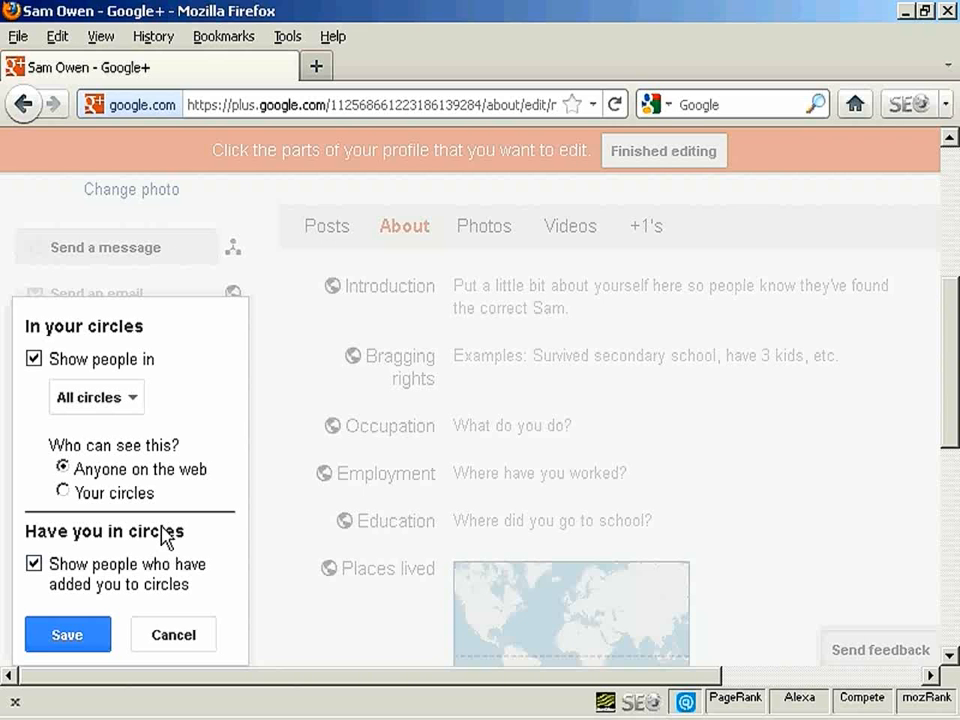
click(134, 400)
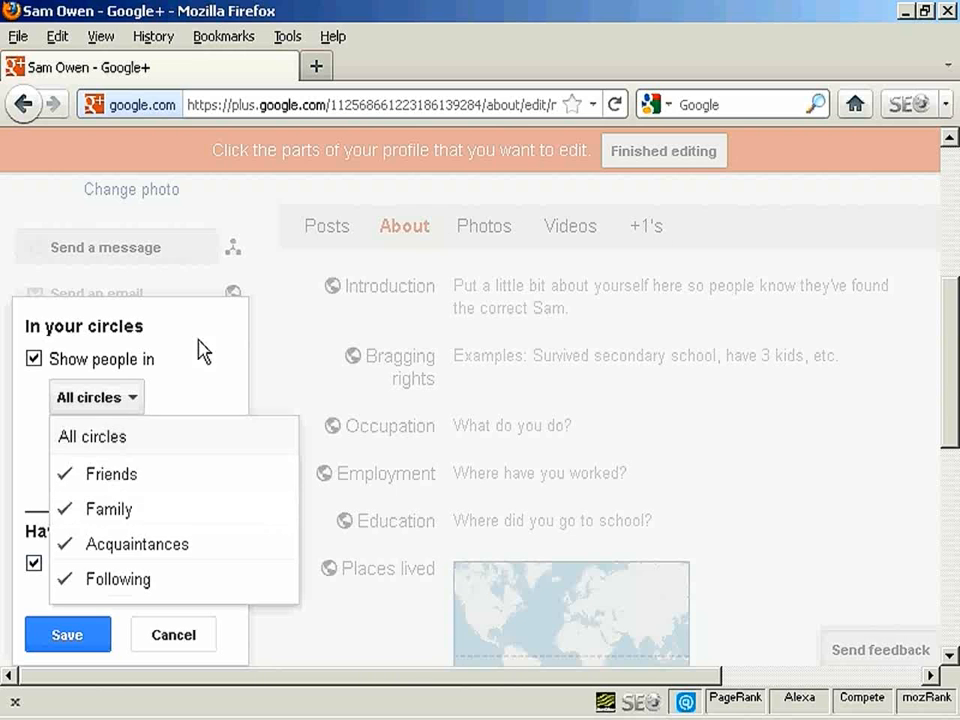
click(152, 395)
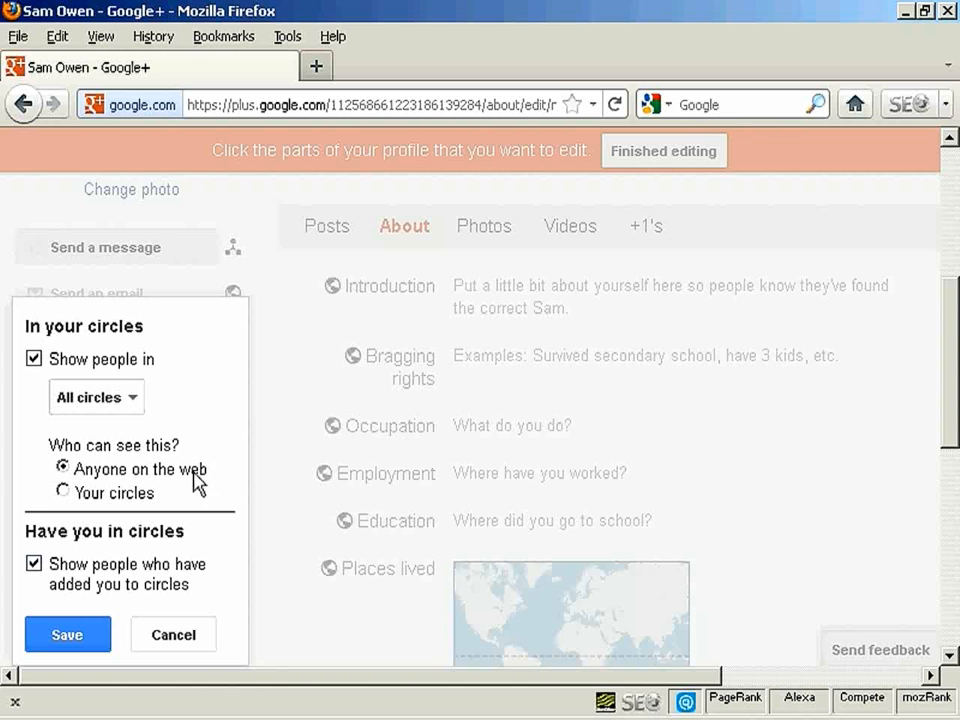
click(63, 492)
scroll(197, 486, down, 3)
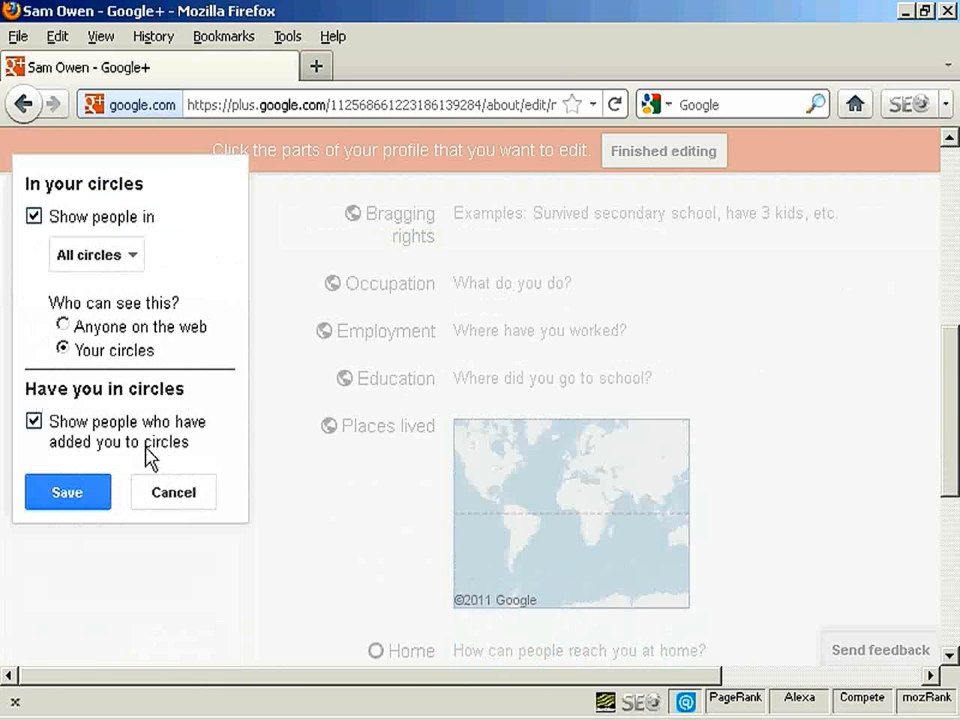
click(57, 504)
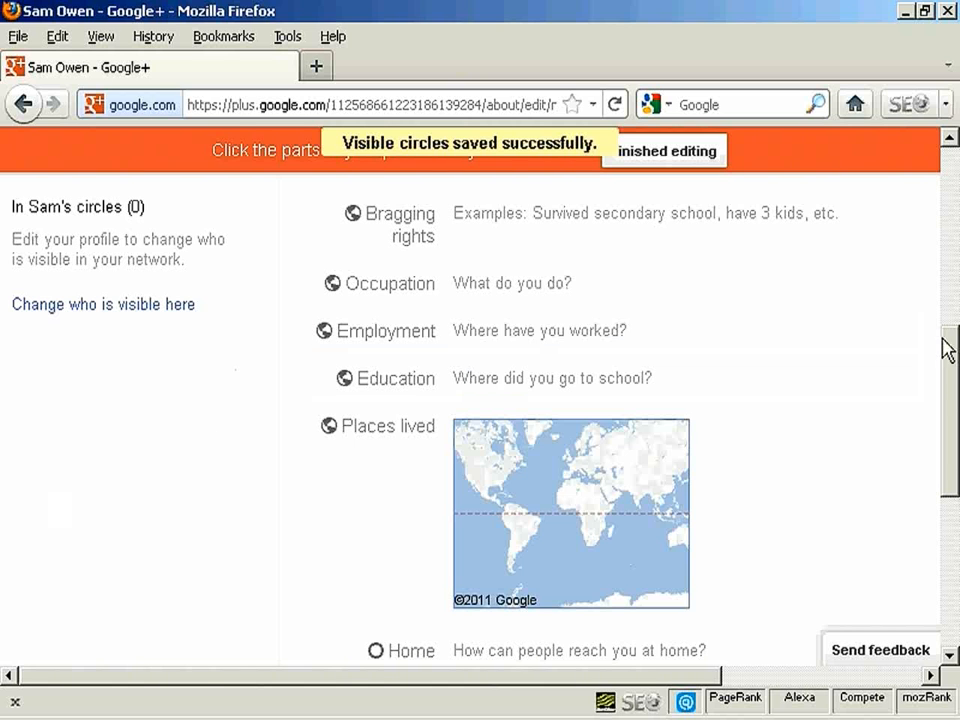
- Look through the editable profile sections and view the "Looking for" options, closing them without selecting any
mouse_move(954, 349)
mouse_down()
mouse_move(954, 317)
mouse_move(949, 337)
mouse_up()
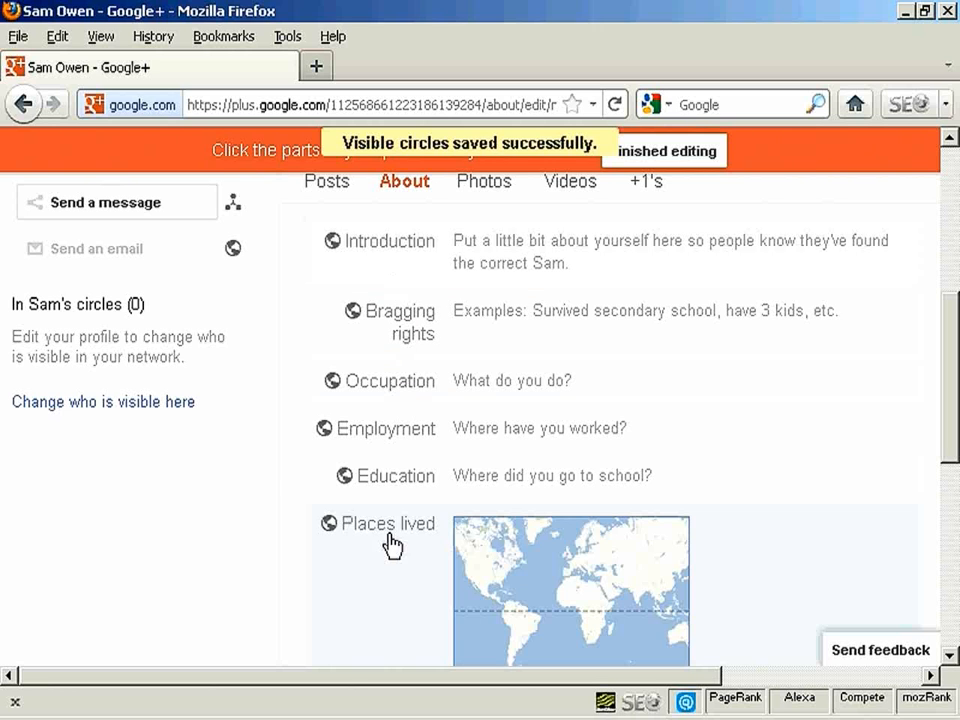
scroll(955, 428, down, 2)
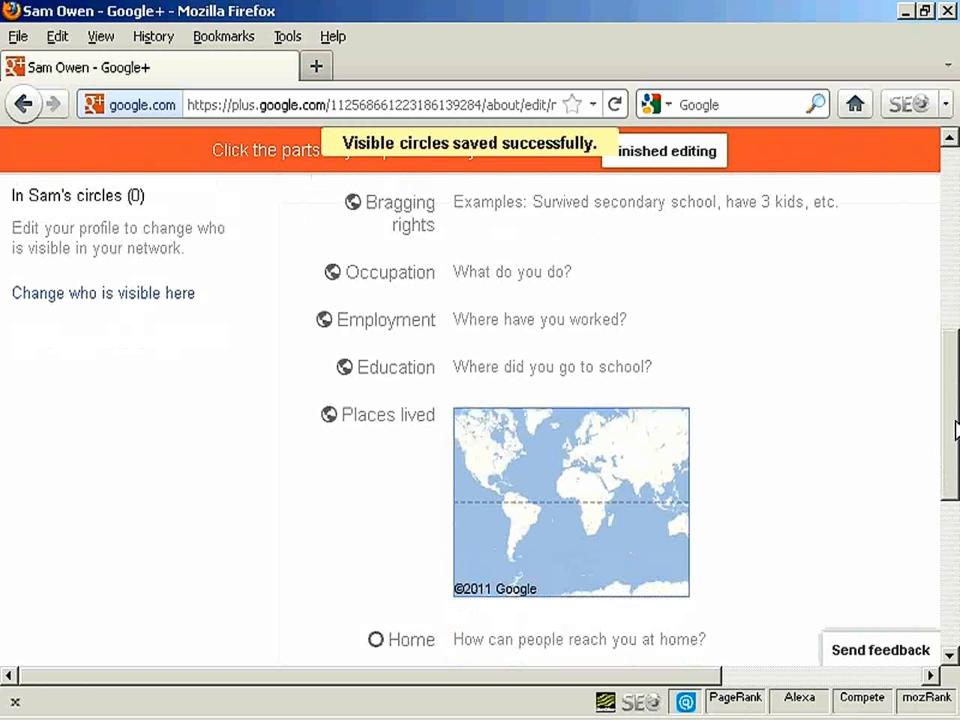
drag(955, 428, 955, 482)
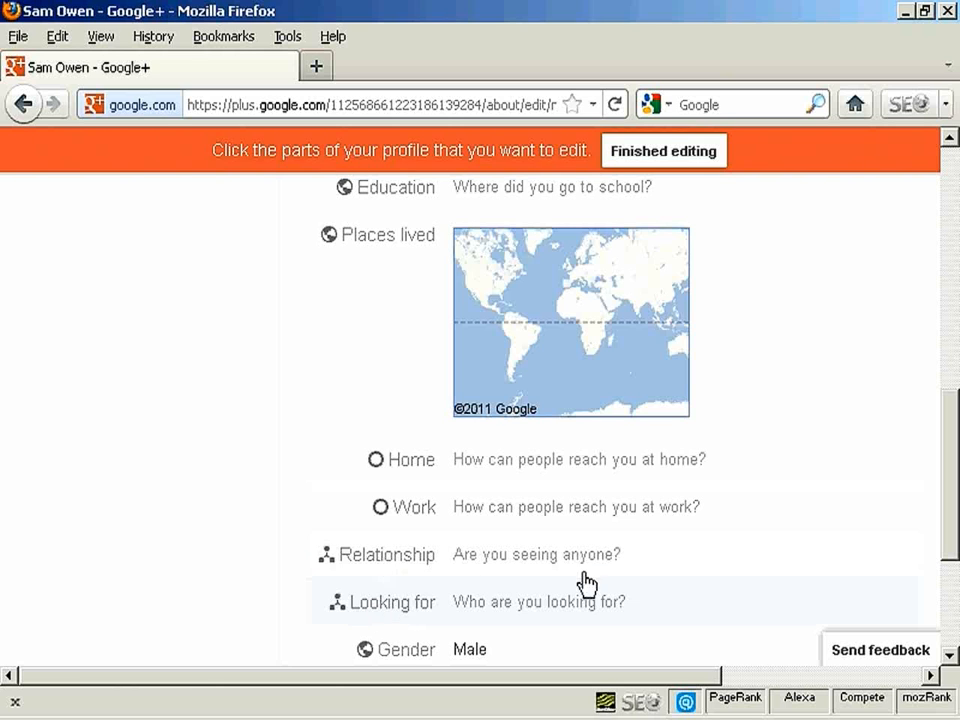
click(398, 608)
drag(949, 422, 951, 481)
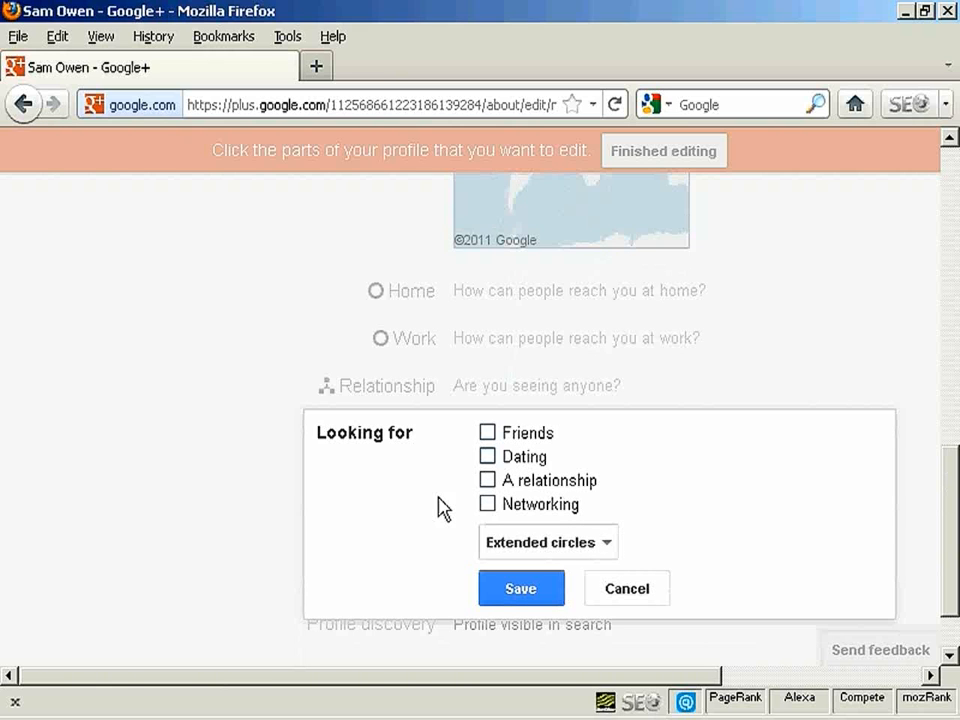
click(630, 592)
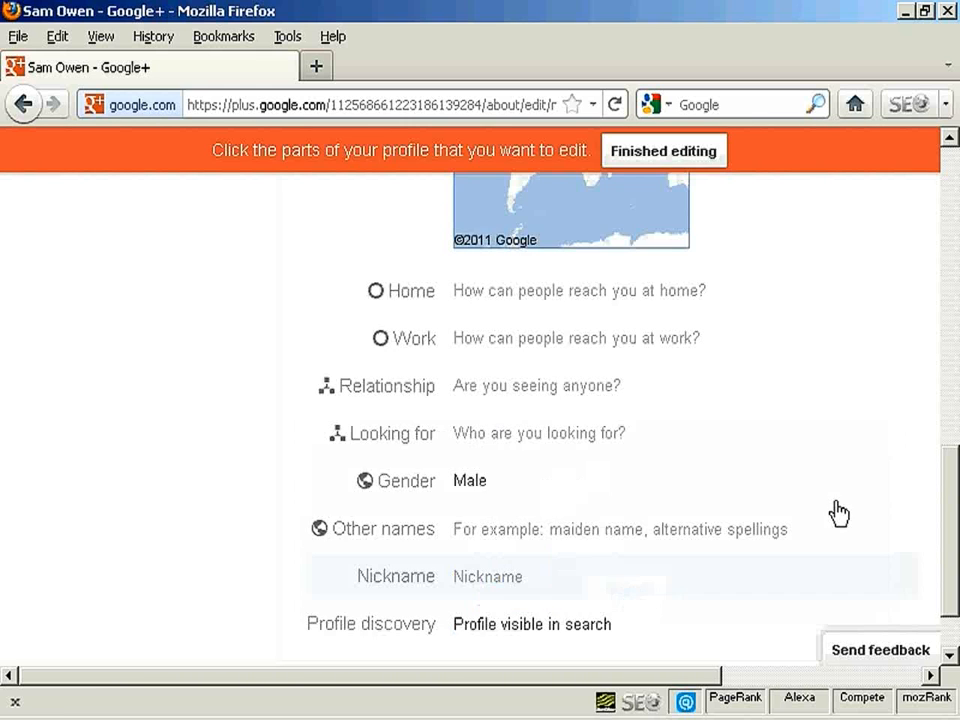
- View the profile discovery setting for search results and close it without changes
drag(949, 476, 952, 546)
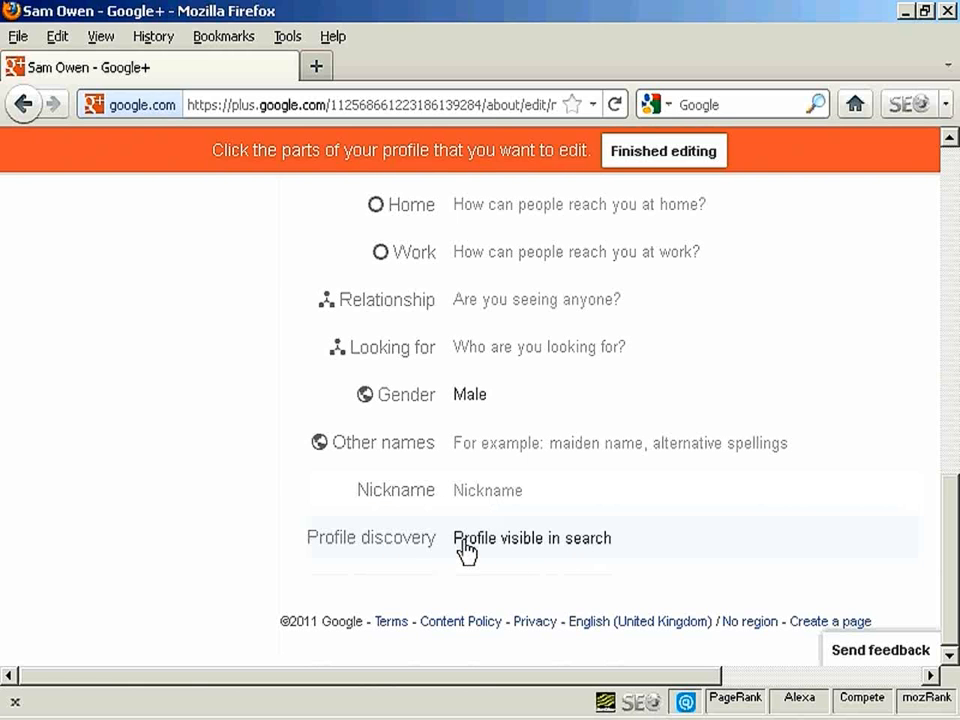
click(525, 550)
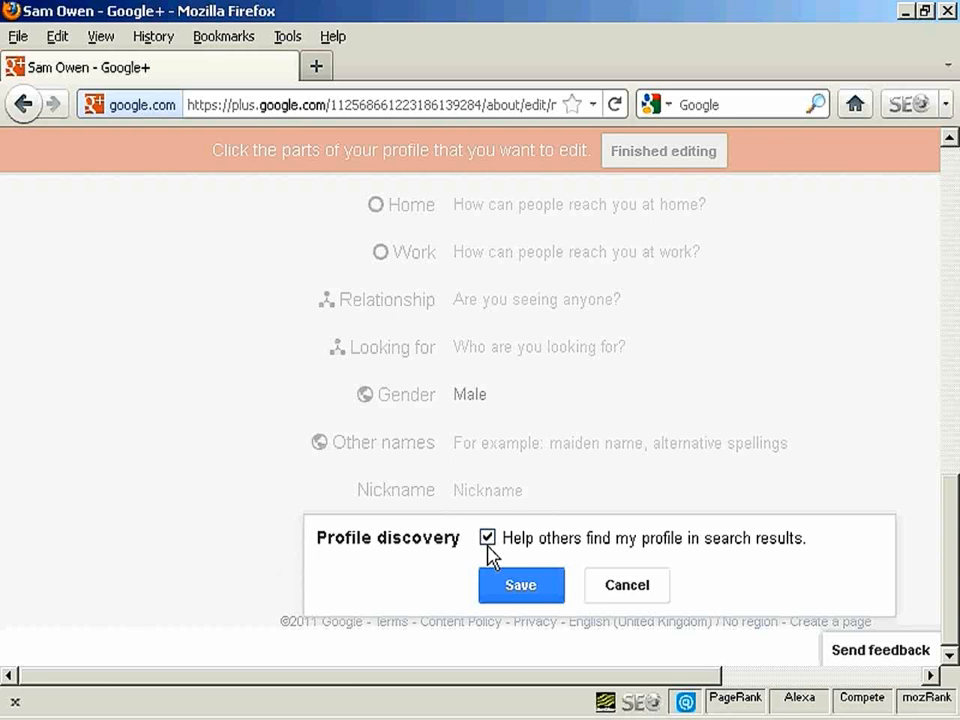
click(627, 585)
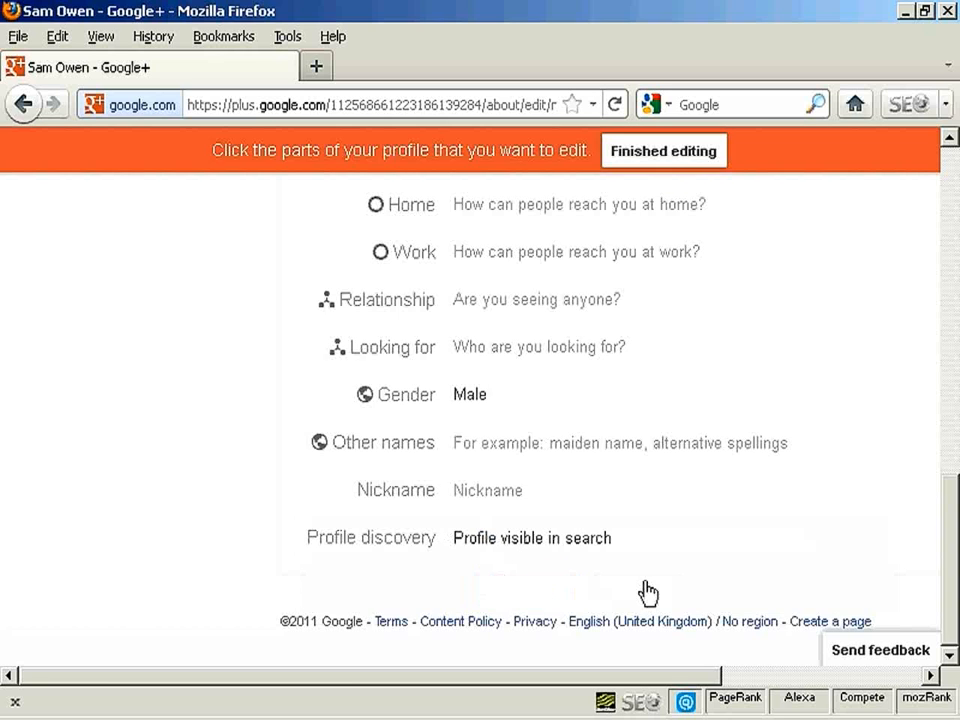
- Review the profile details and examine the Home section's contact types and visibility options, cancelling without entering any contact information
drag(953, 527, 953, 341)
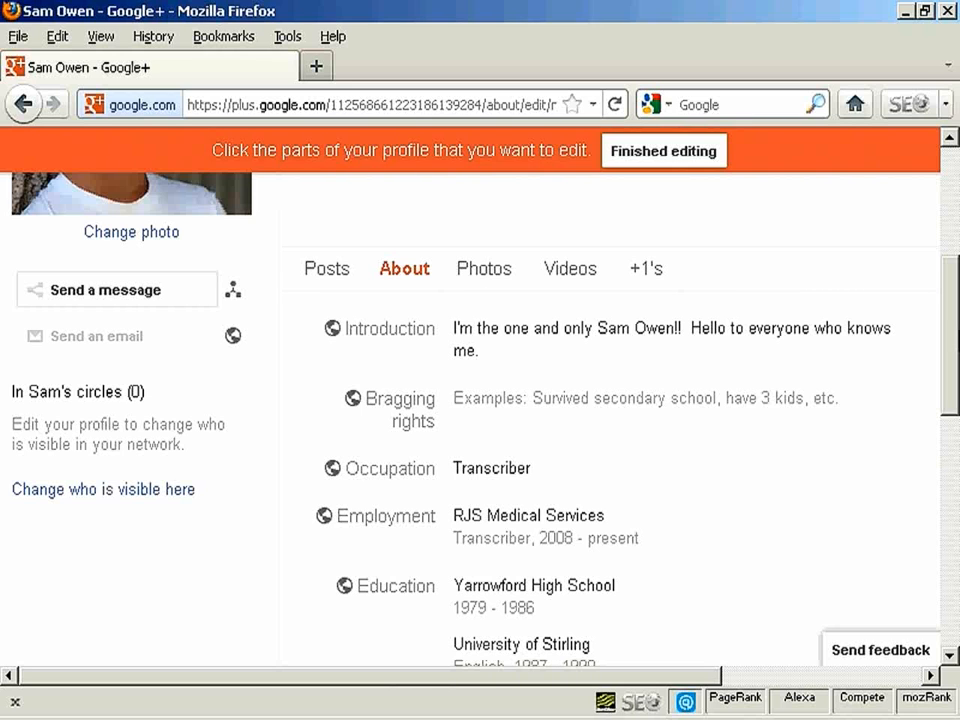
drag(953, 308, 953, 338)
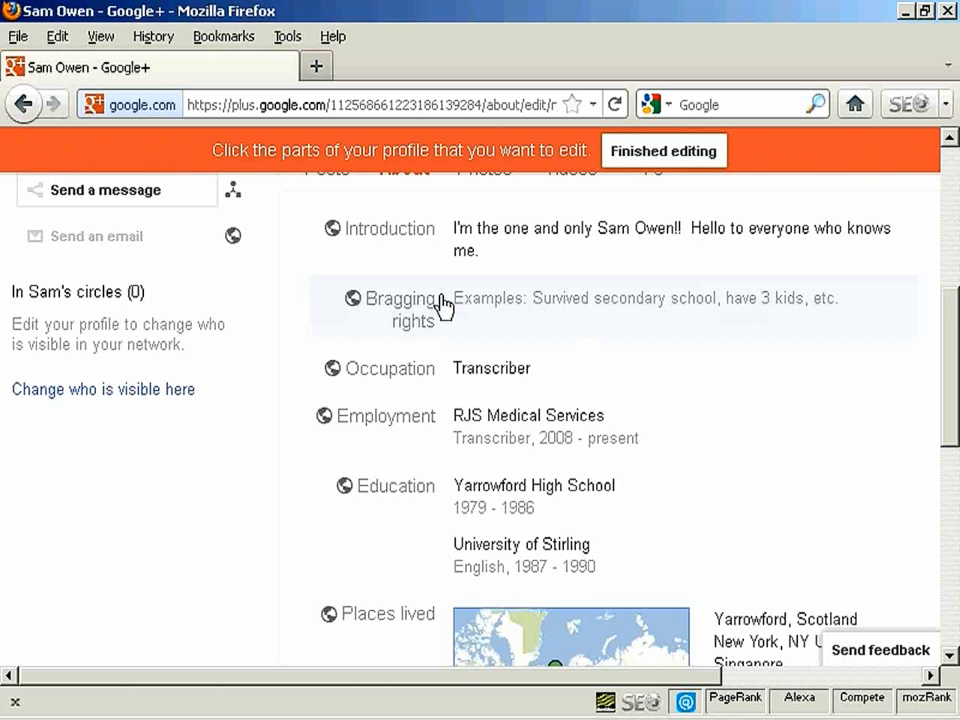
drag(953, 332, 950, 462)
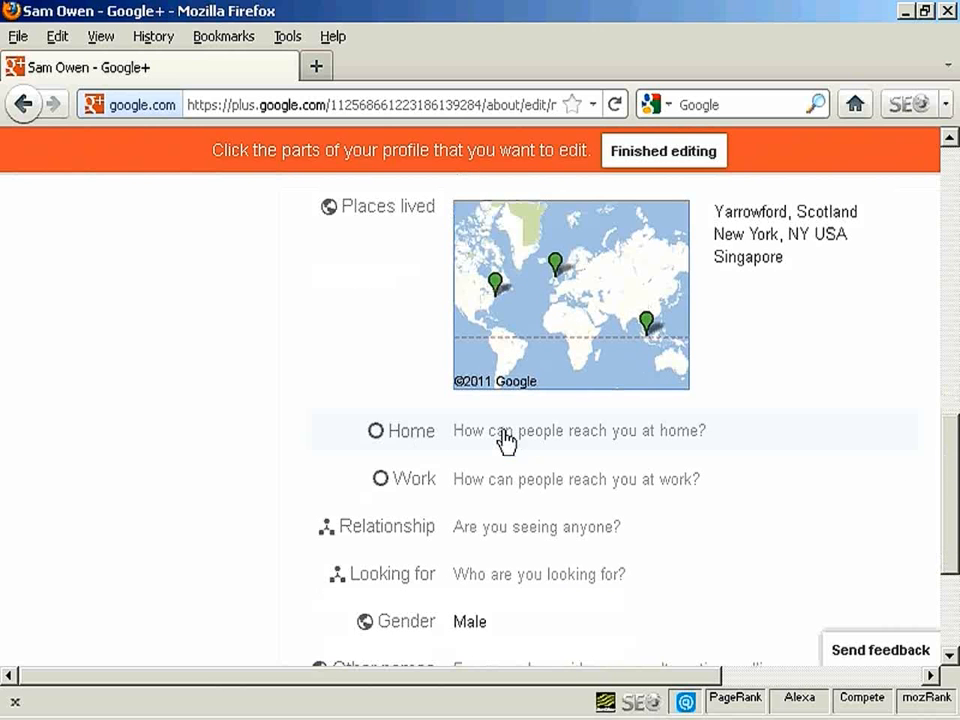
click(421, 446)
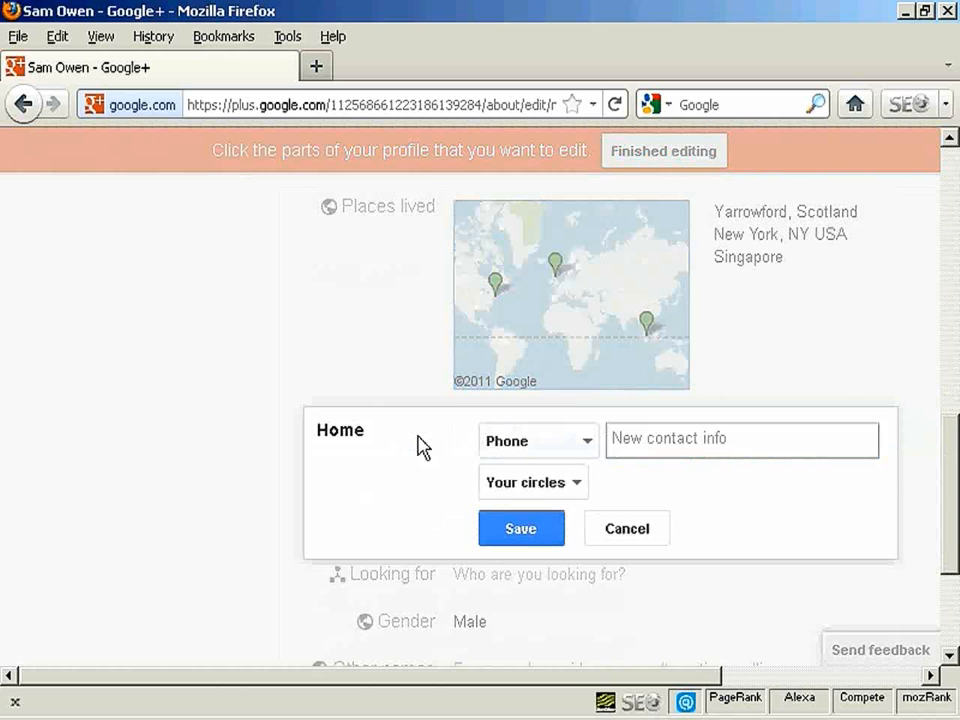
click(588, 446)
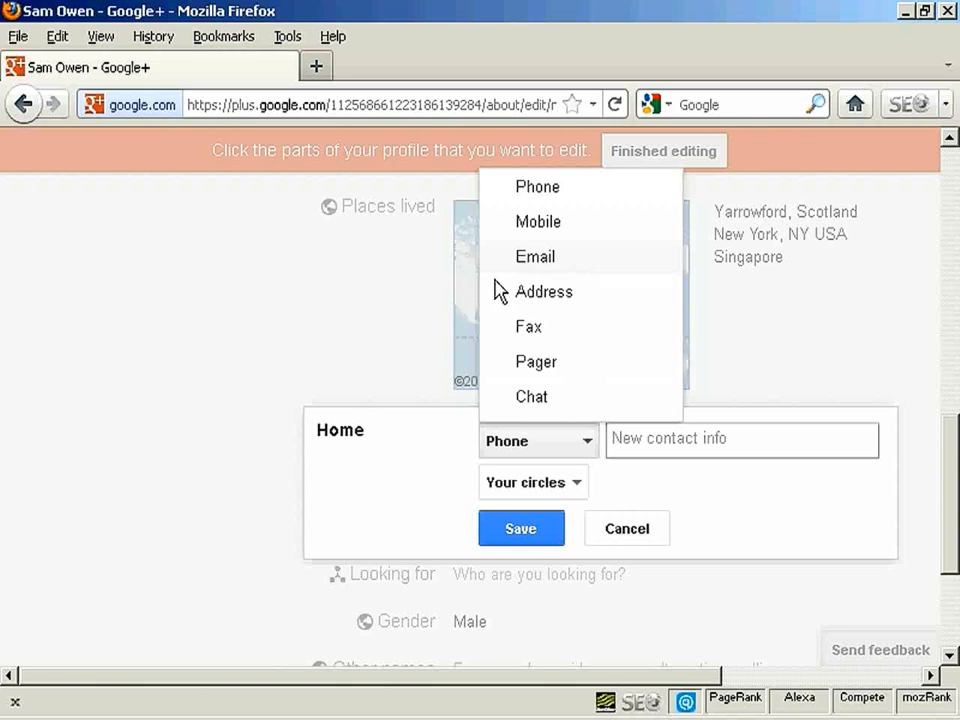
click(757, 515)
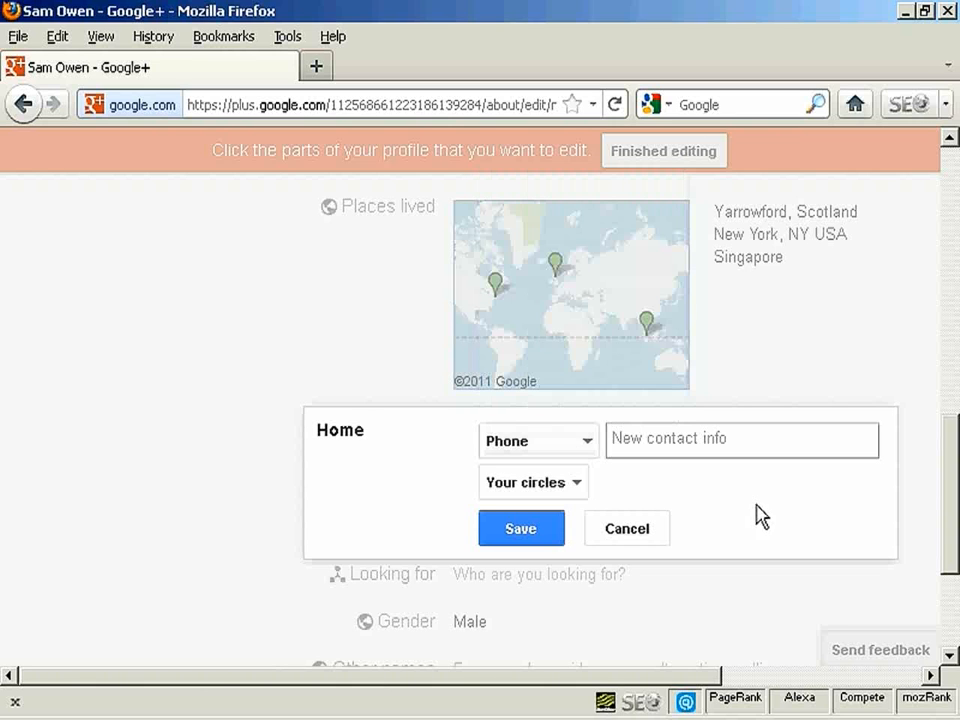
click(579, 488)
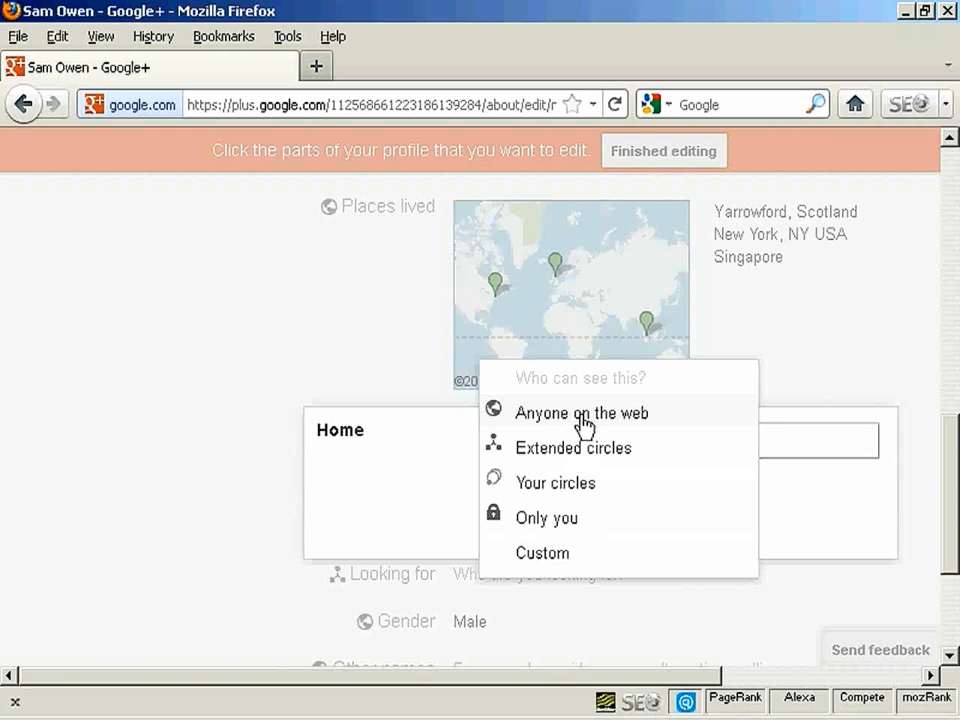
click(858, 524)
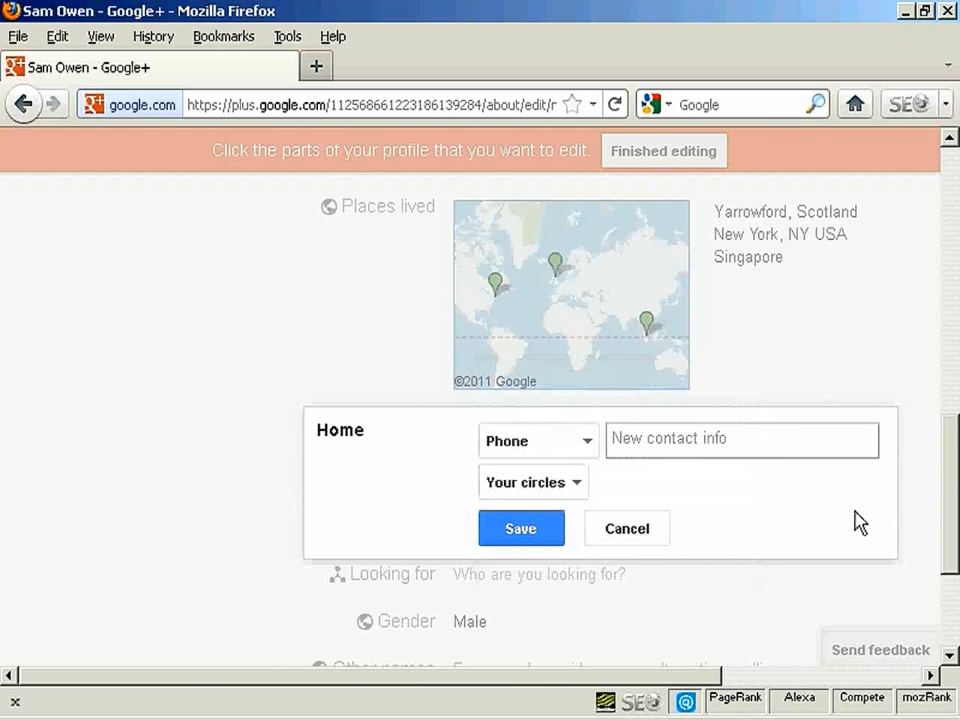
click(629, 532)
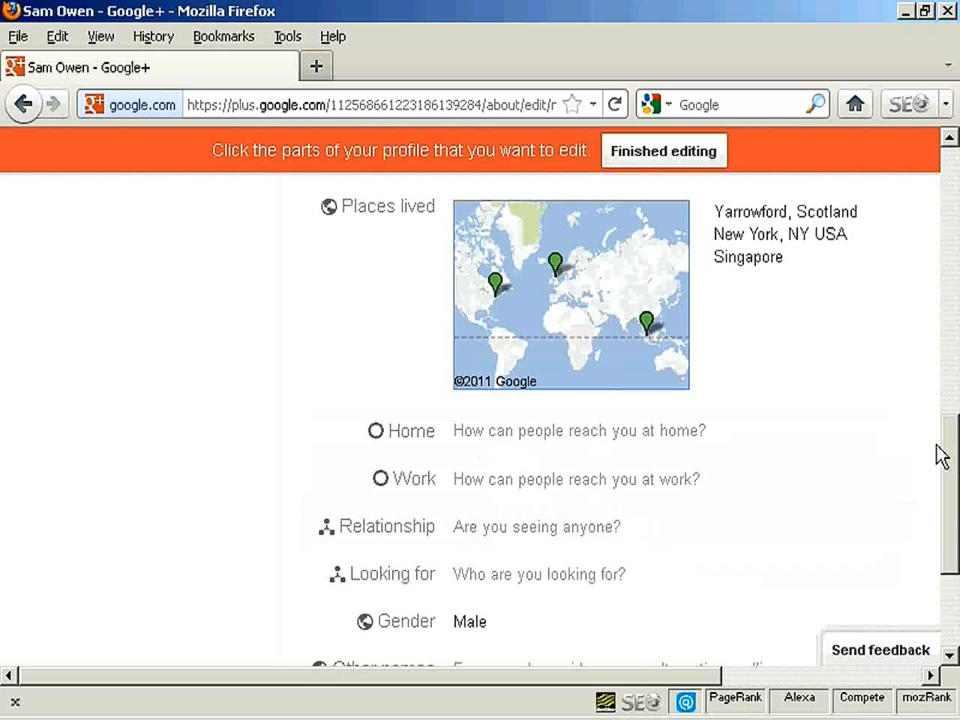
- Recheck whether profile discovery allows others to find the profile in search results, and cancel without changes
drag(955, 465, 955, 590)
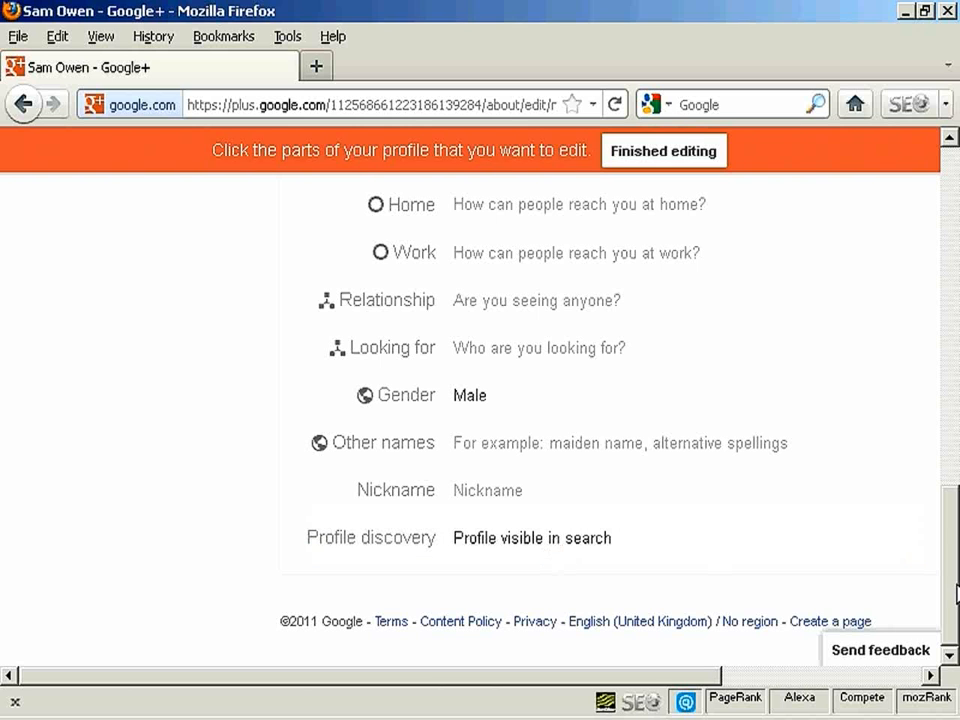
click(602, 560)
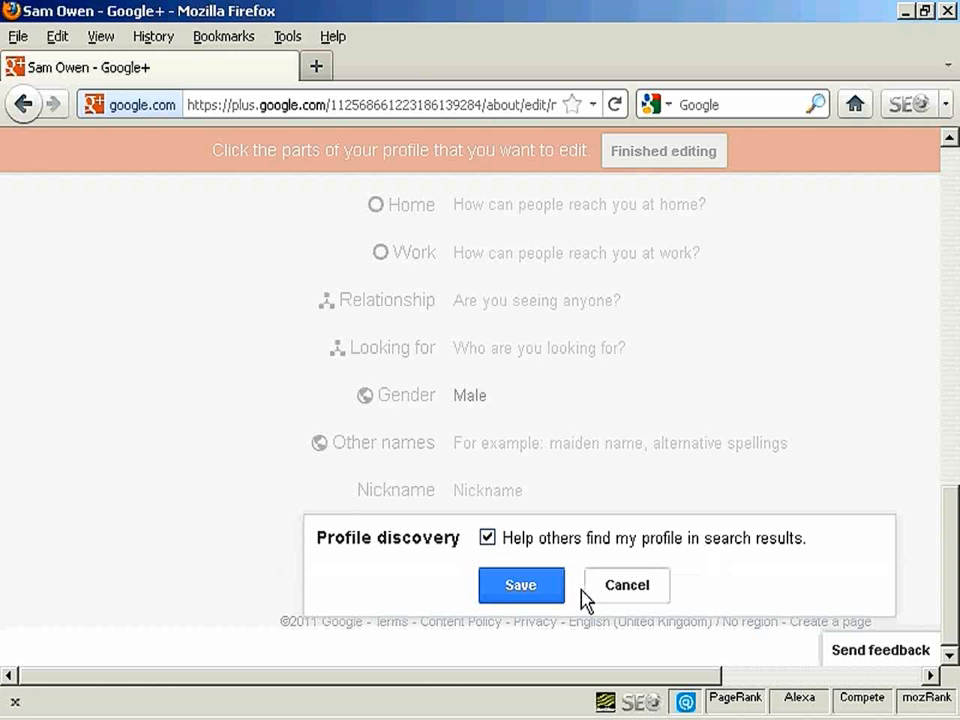
click(640, 592)
- Finish editing the profile and review the resulting About page
drag(953, 600, 955, 215)
click(675, 268)
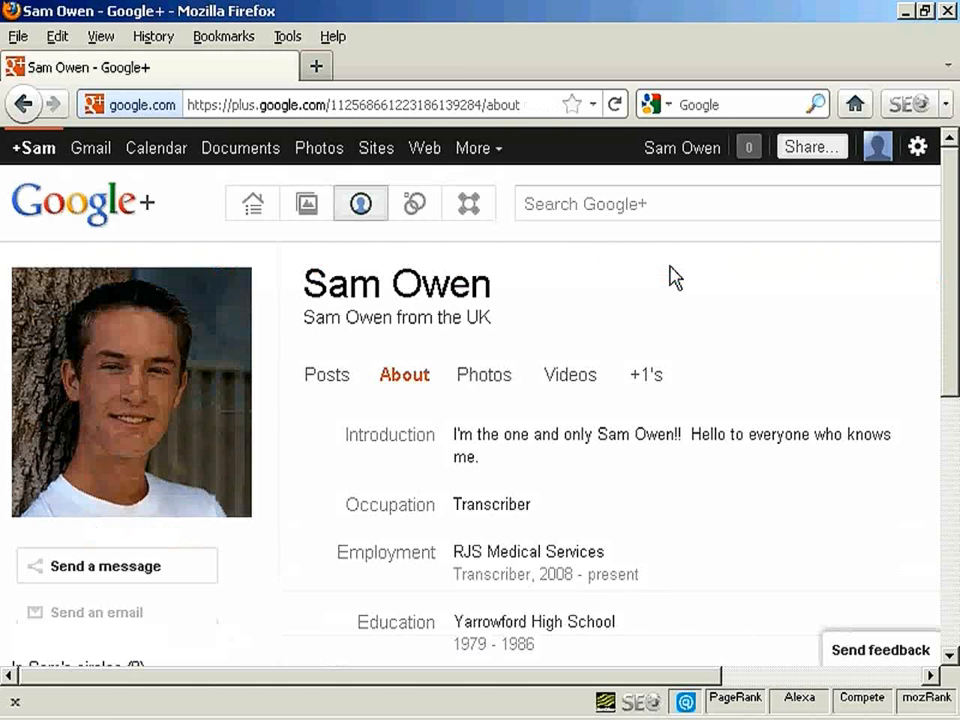
drag(953, 250, 955, 333)
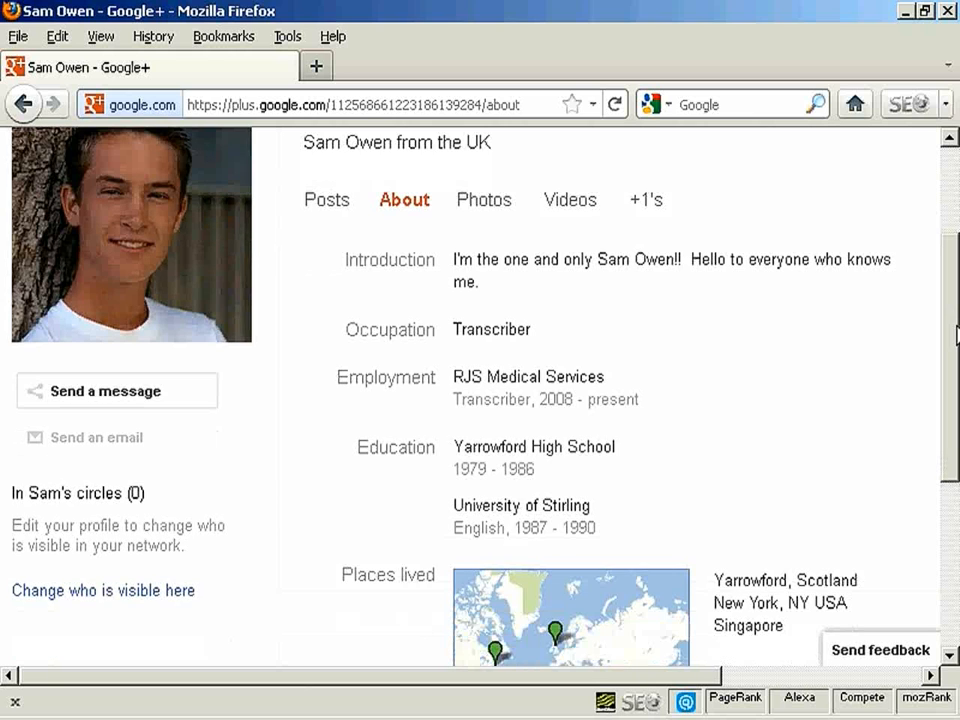
scroll(945, 340, down, 1)
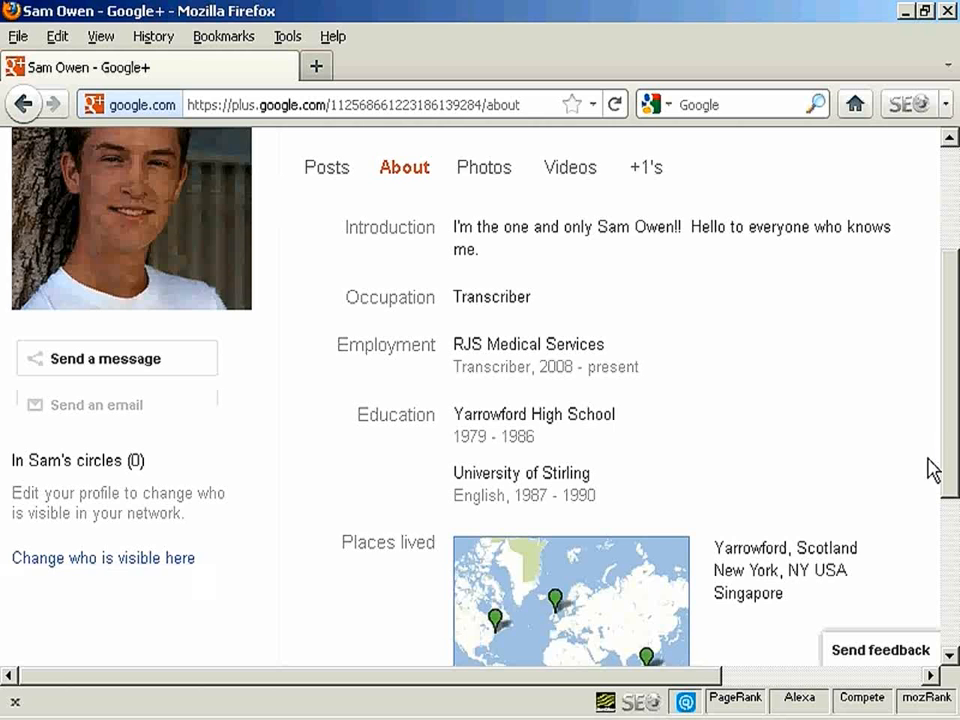
scroll(949, 456, up, 4)
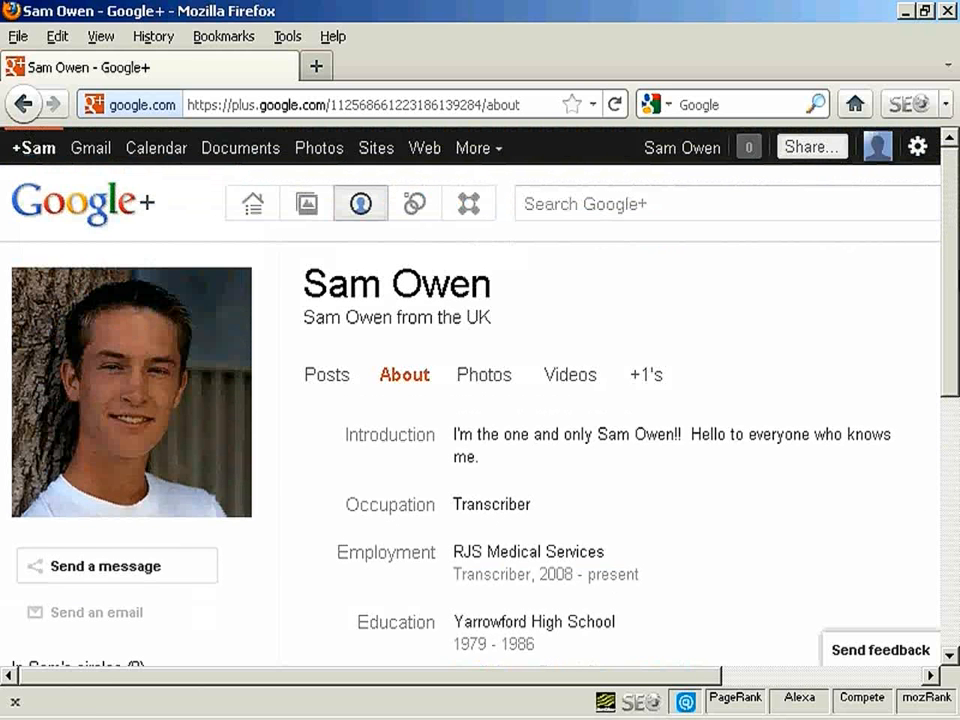
- Go to the circles page and show the suggested people to add
click(420, 209)
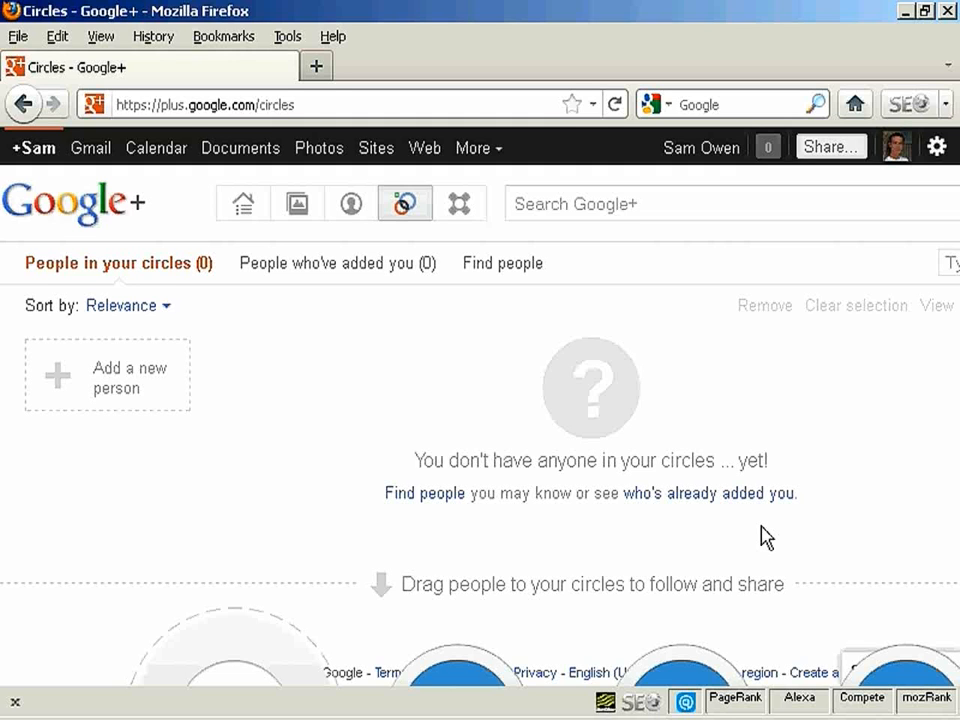
click(428, 496)
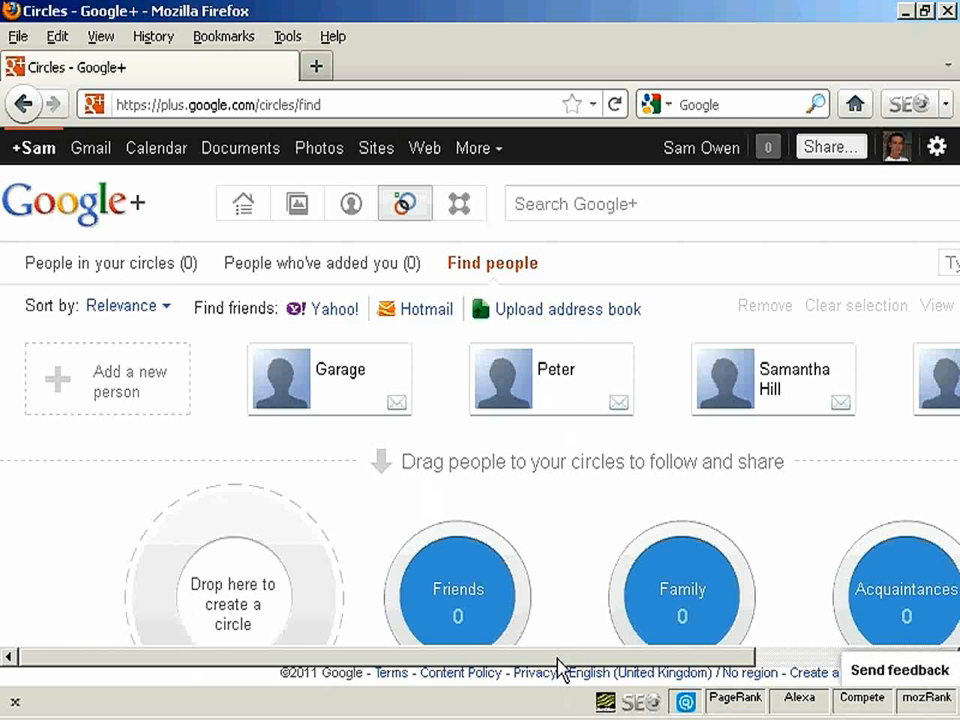
drag(558, 660, 436, 671)
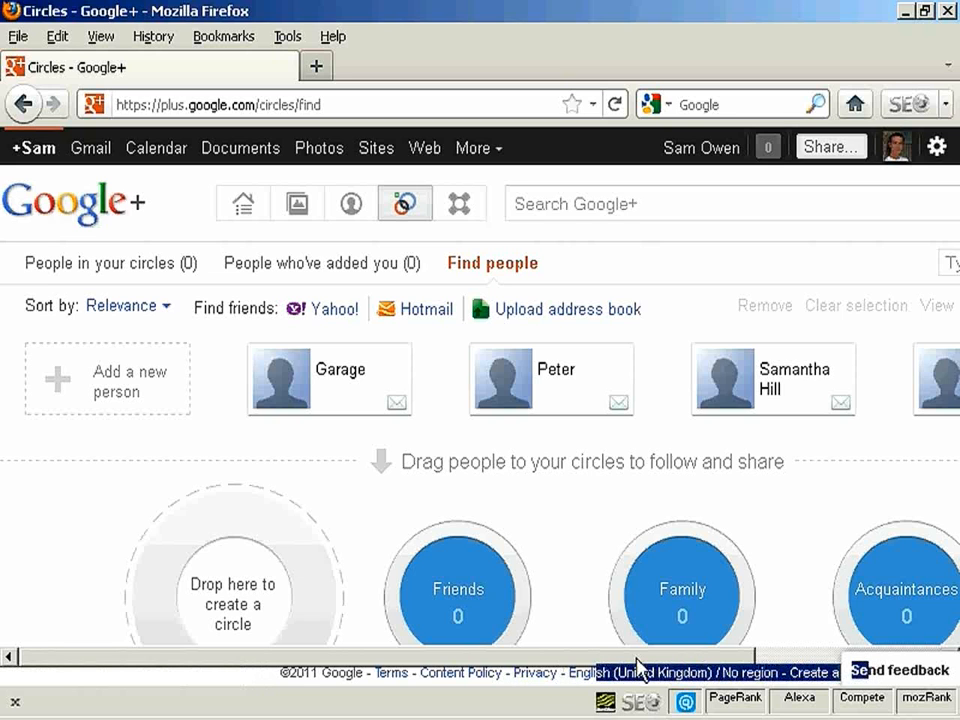
- Add the second suggested contact, next to Garage, to the Friends circle and acknowledge the explanation about adding people
click(576, 374)
mouse_move(576, 374)
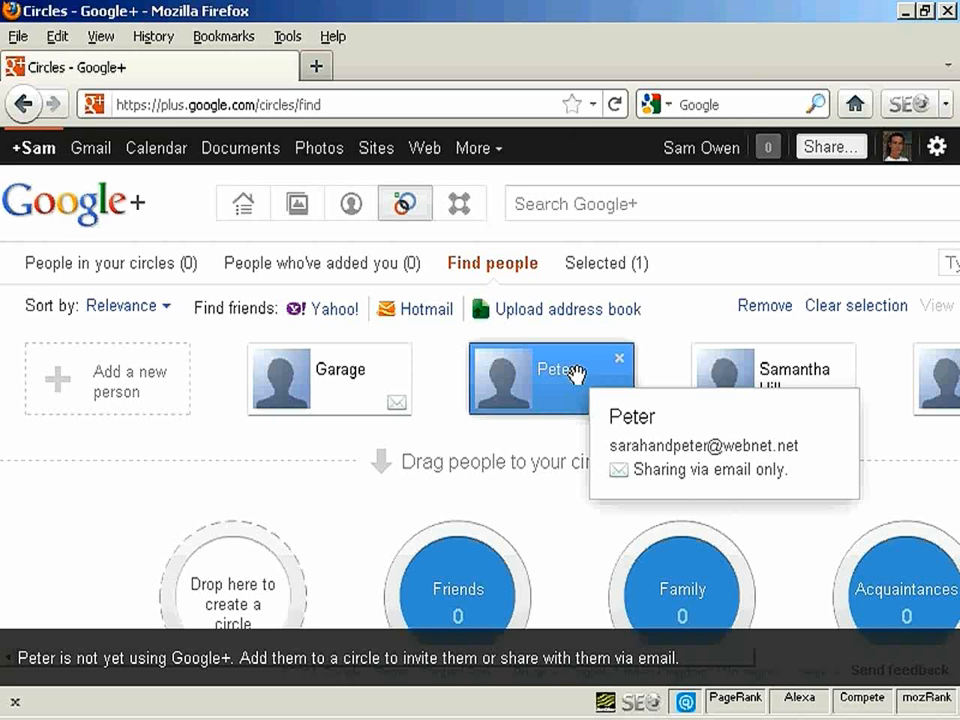
drag(576, 374, 444, 579)
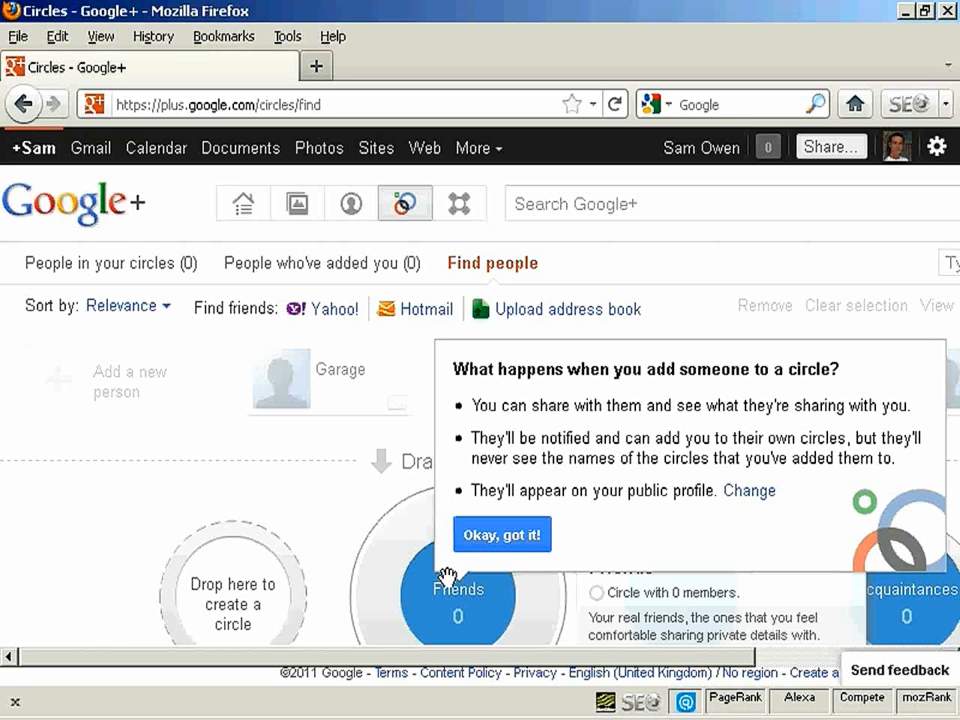
click(521, 538)
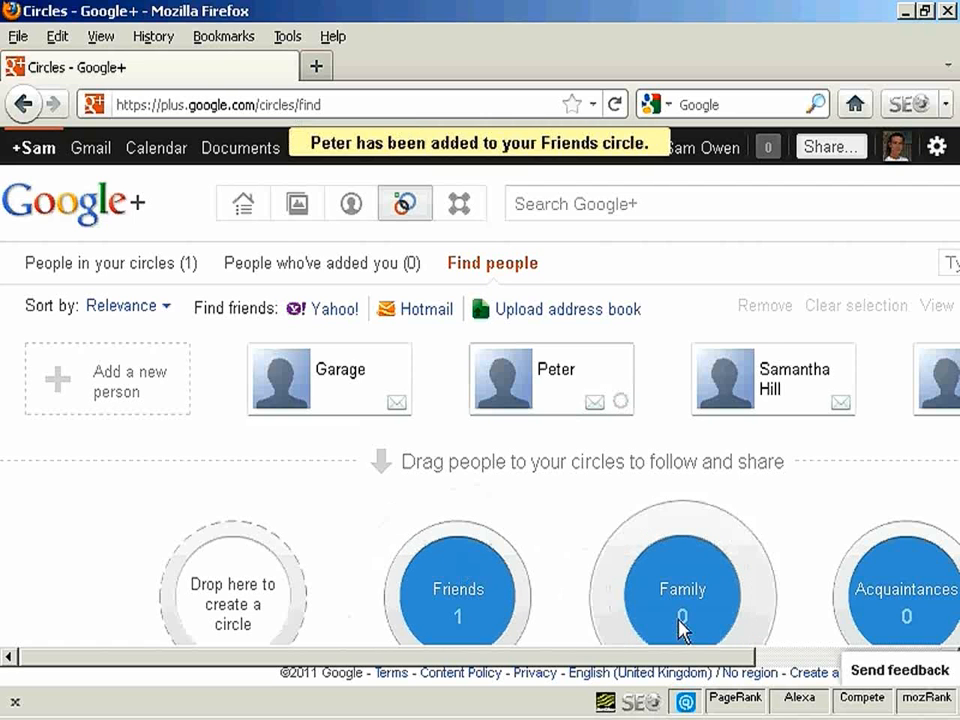
- Add the fourth suggested contact to the Acquaintances circle and view that circle's members
drag(727, 658, 924, 656)
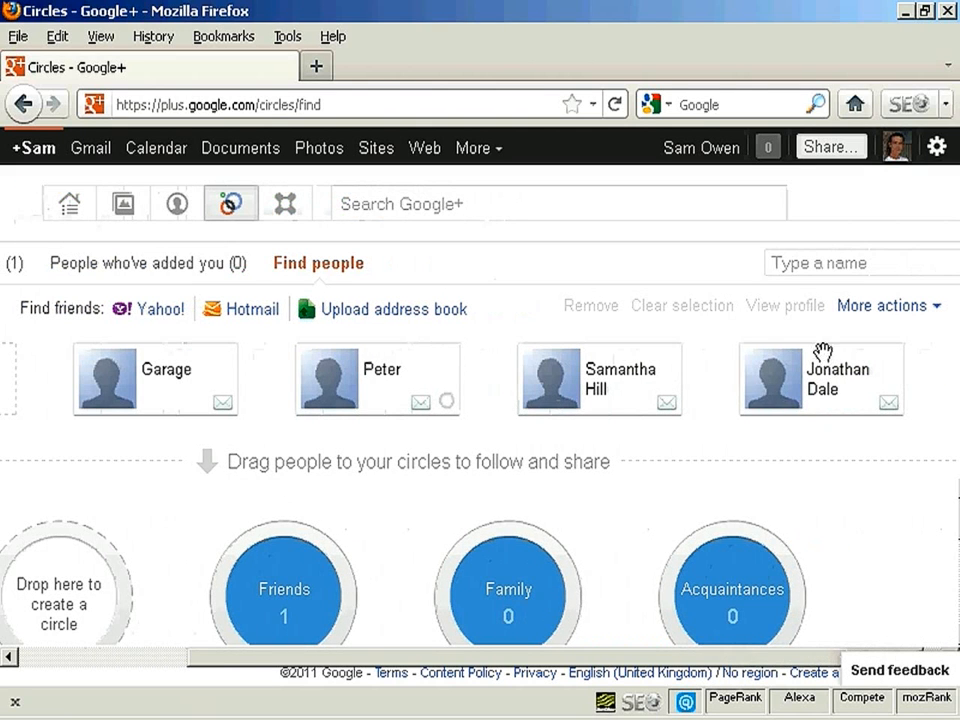
drag(801, 409, 731, 608)
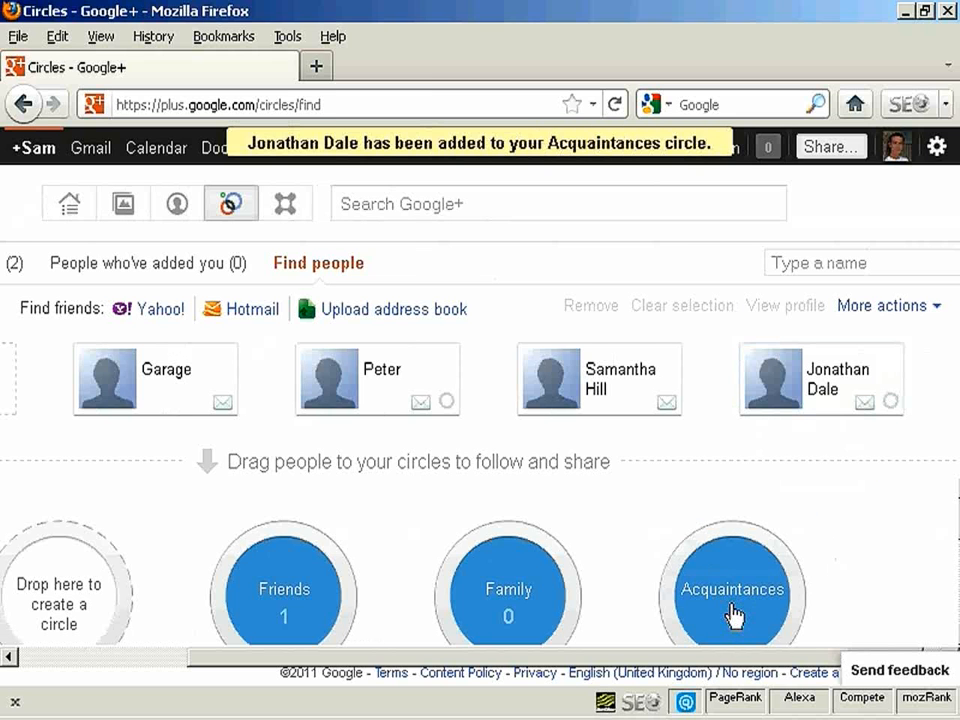
mouse_move(731, 613)
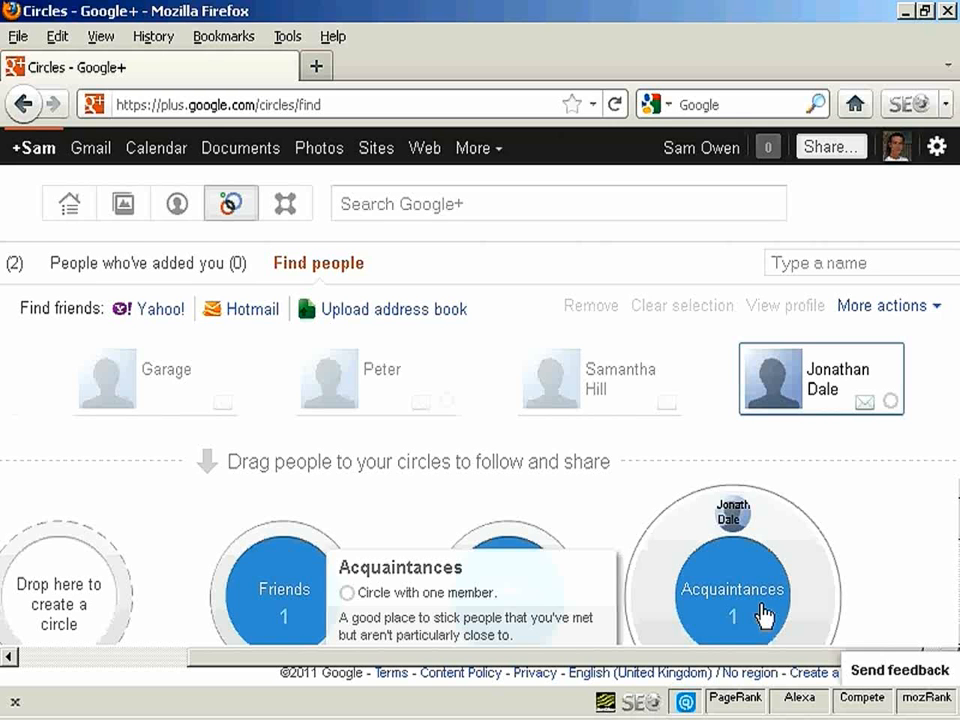
- Upload the address book file google.csv from the Websites folder to import its contacts
click(393, 311)
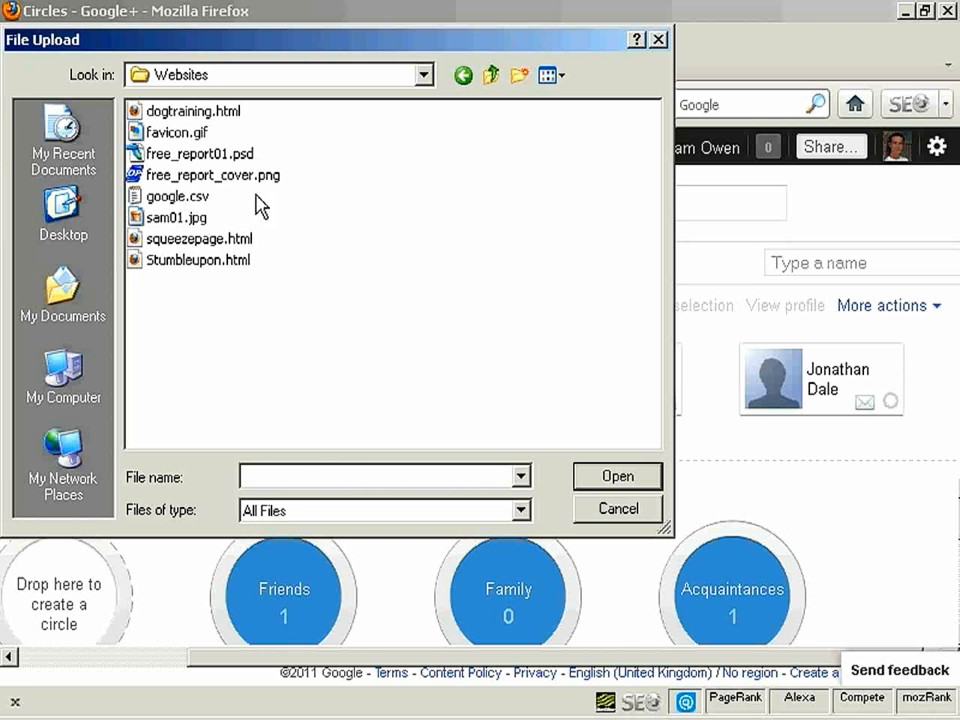
click(173, 199)
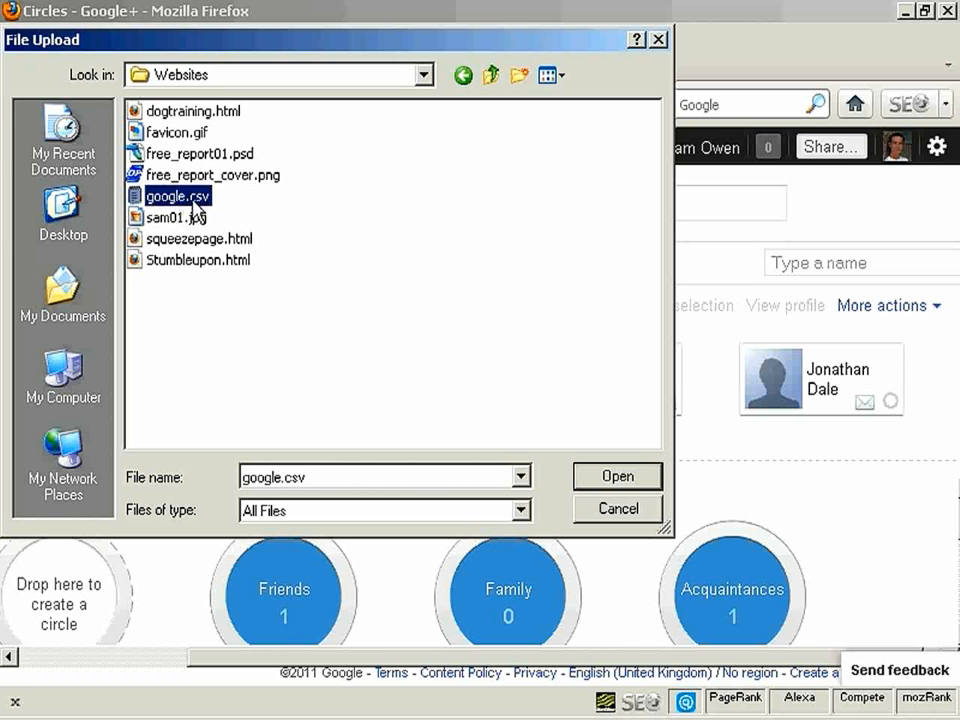
click(629, 478)
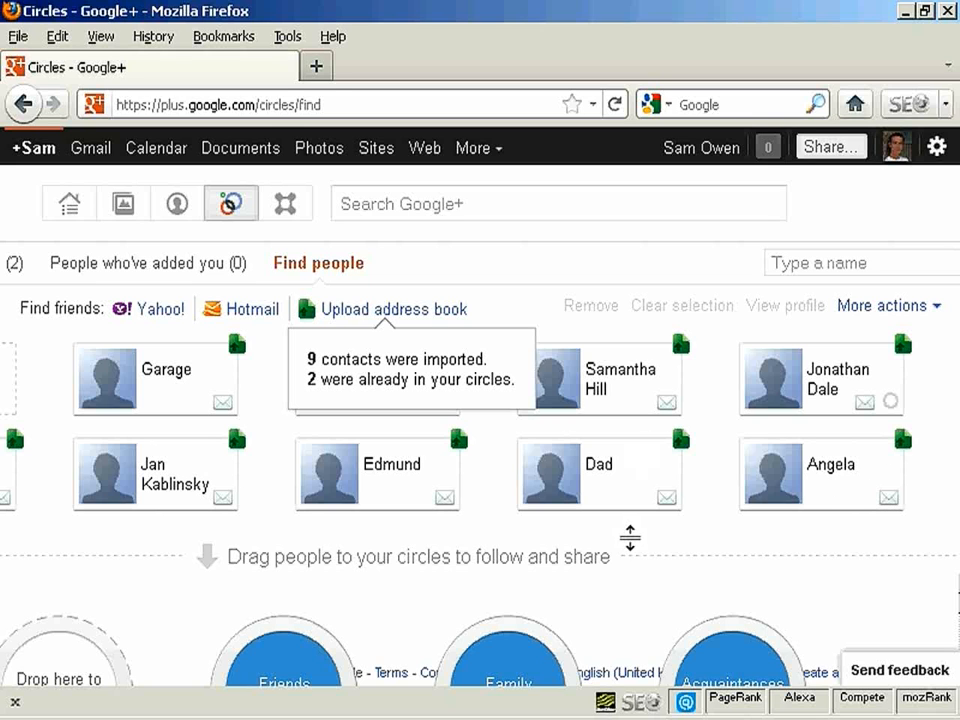
- Add the contact Dad and the contact next to Dad in the same row to the Family circle
drag(608, 465, 506, 678)
drag(810, 467, 508, 606)
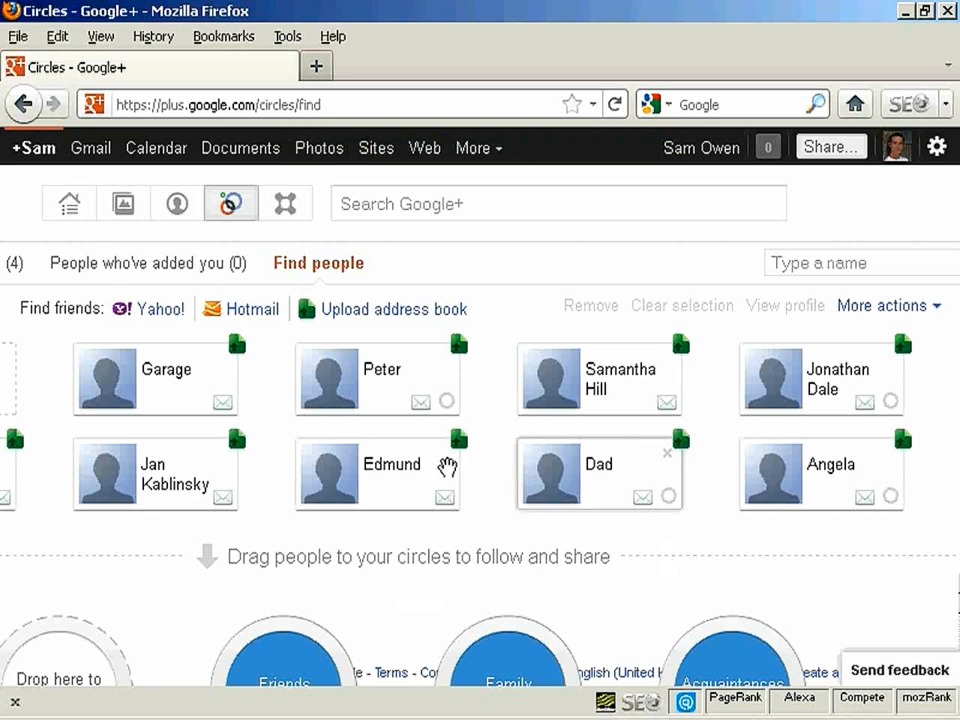
- Go to the home stream, show the Friends circle's stream and start a new post there
click(69, 212)
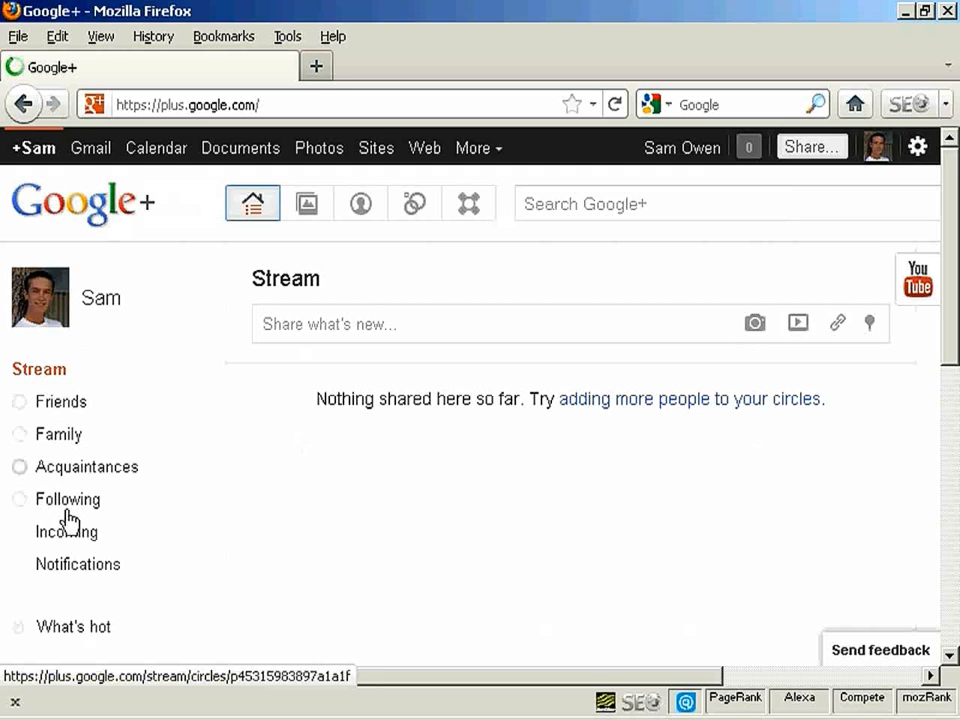
click(61, 405)
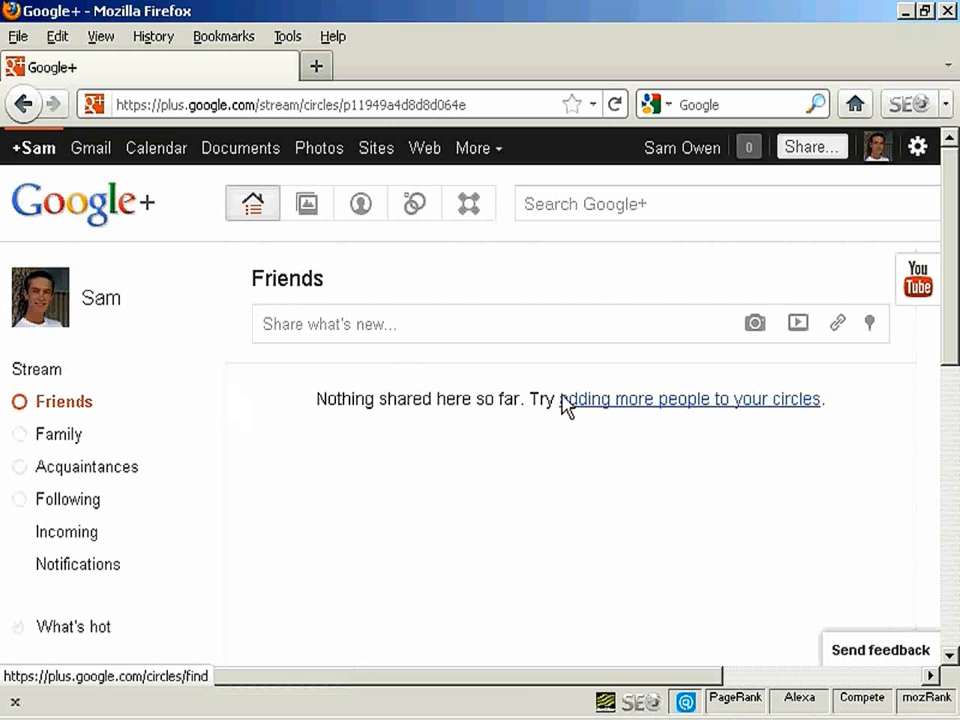
click(320, 322)
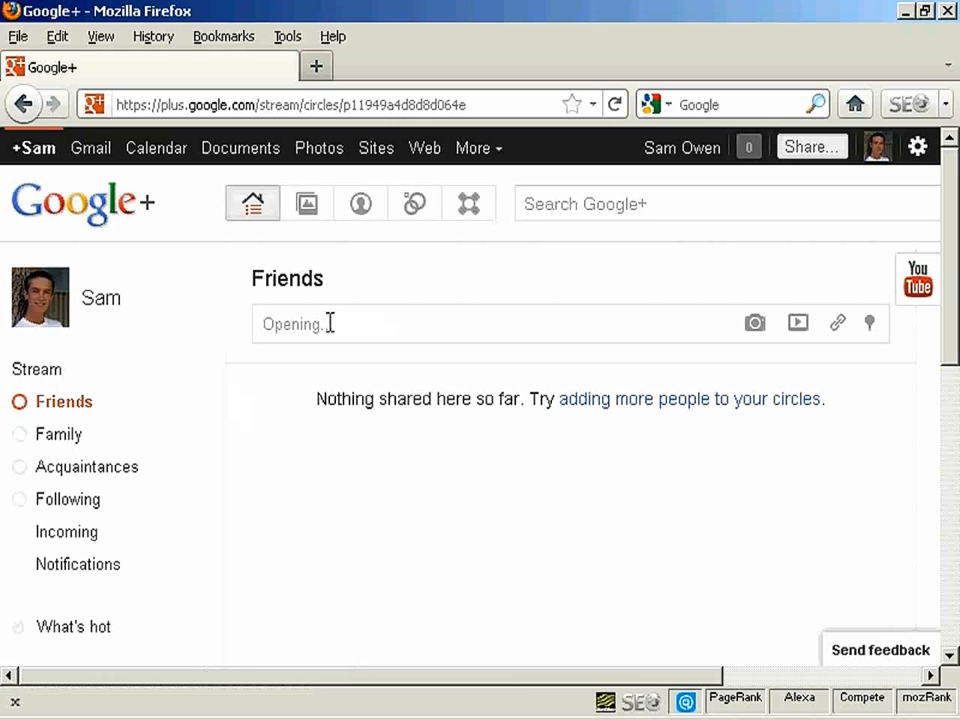
click(353, 322)
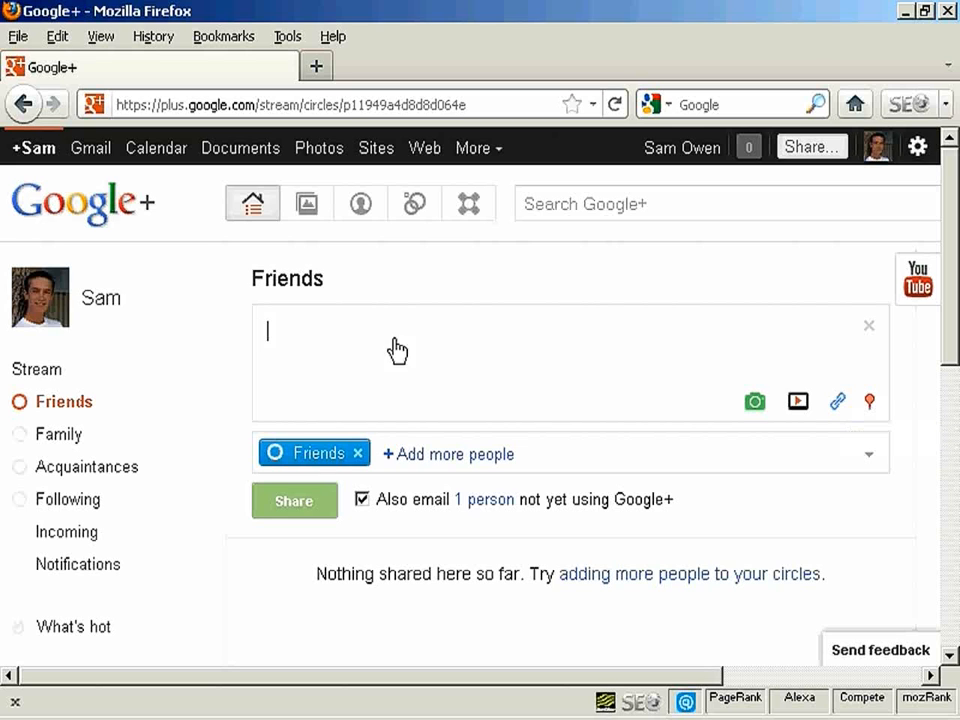
- Search YouTube for "Highland dancing" and attach the video "Scottish Highland Dancing: Highland Fling" to the post
click(799, 404)
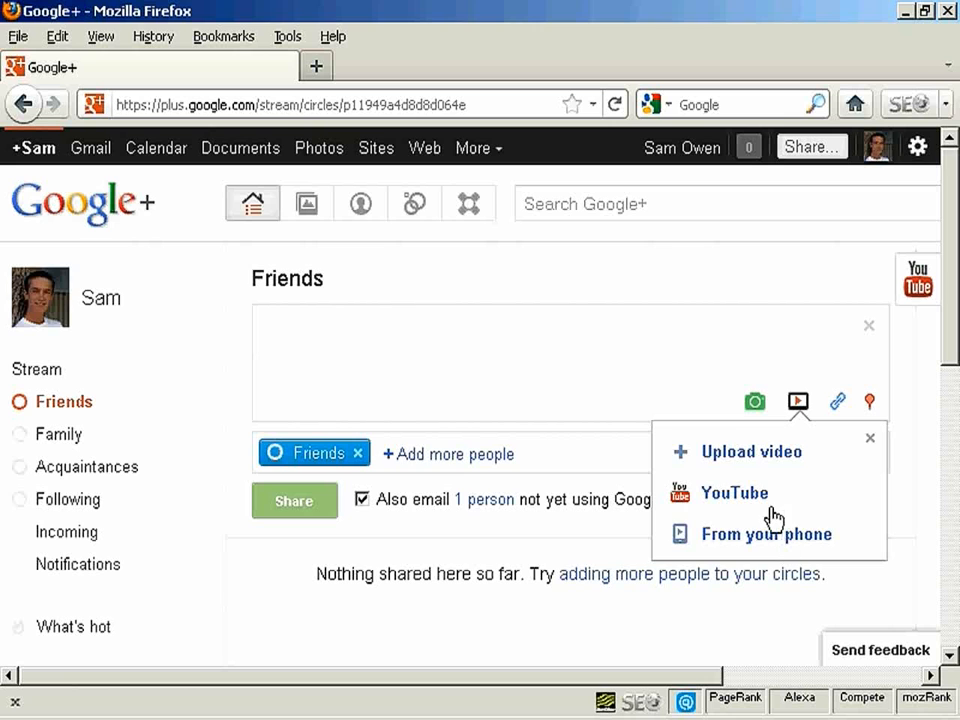
click(734, 494)
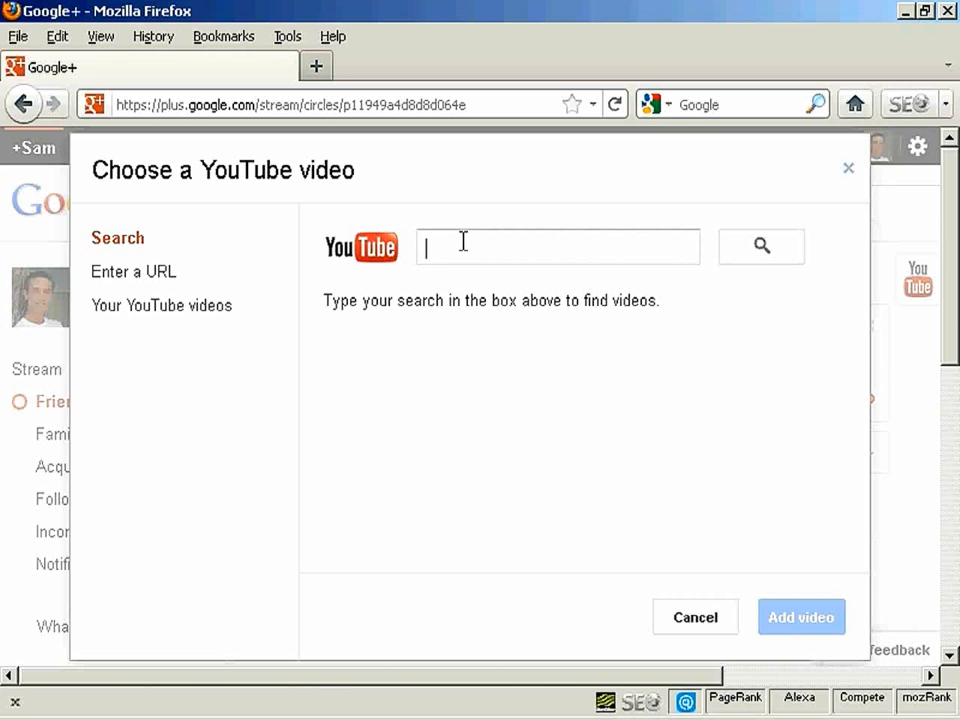
text(Highla)
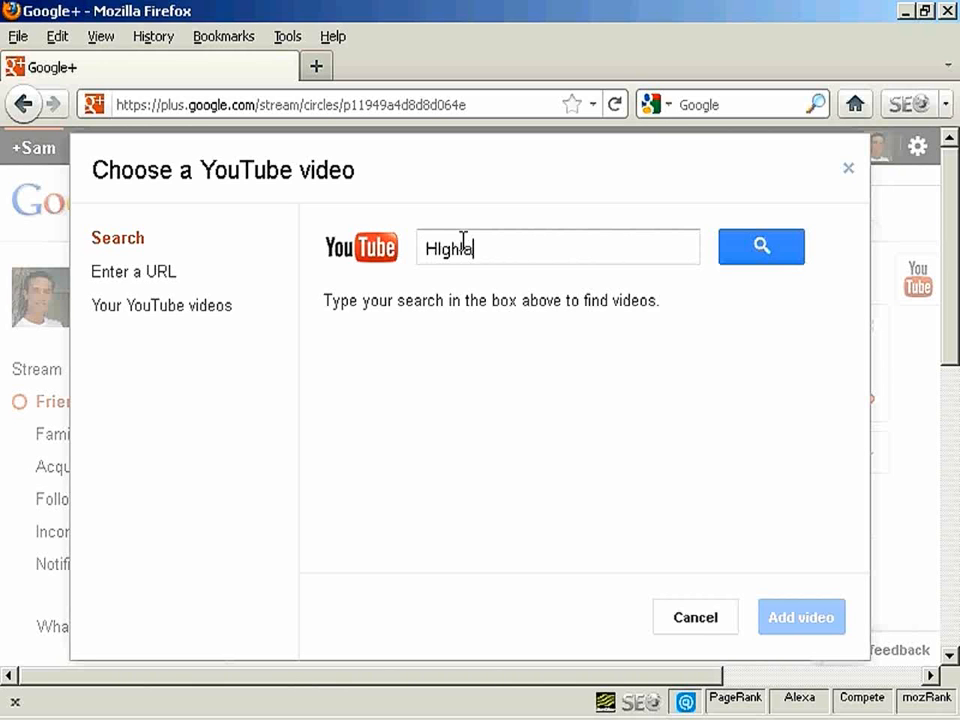
text(nd dancing)
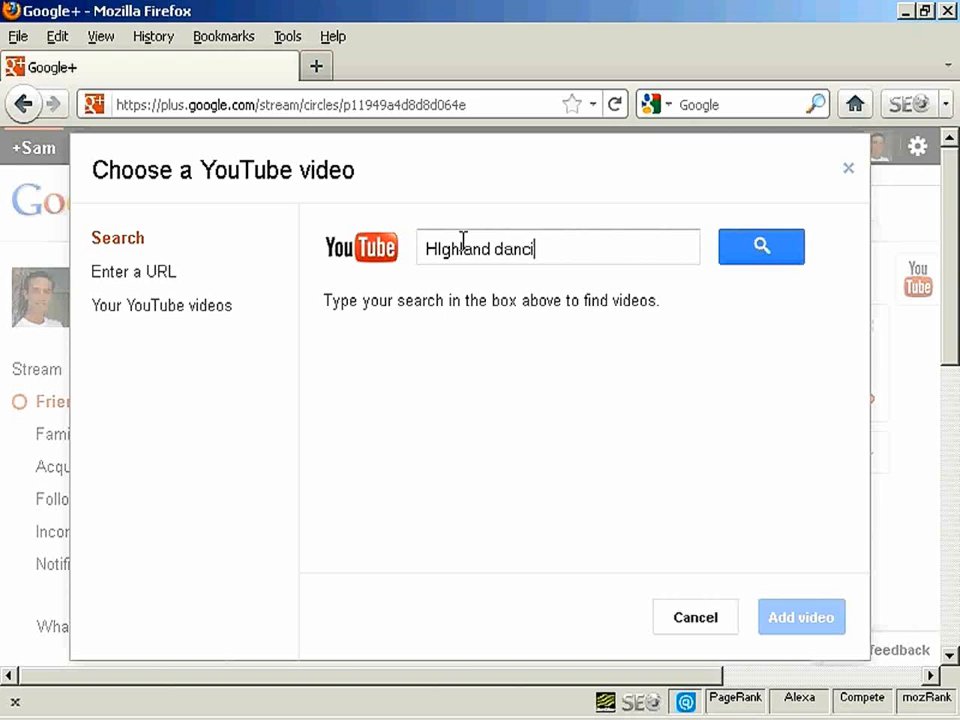
click(774, 255)
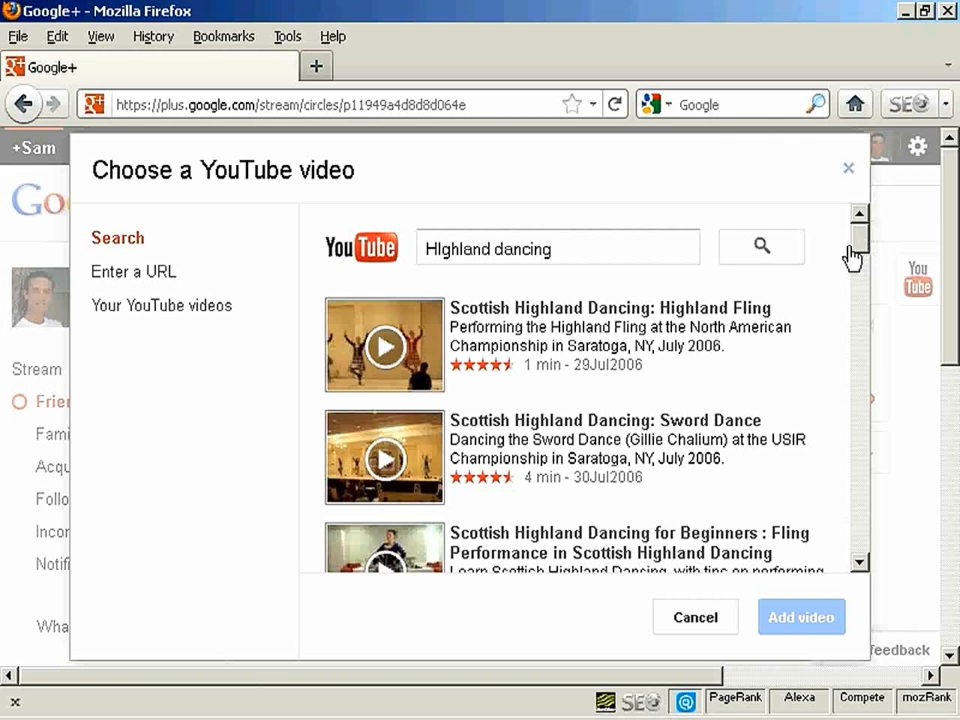
click(638, 318)
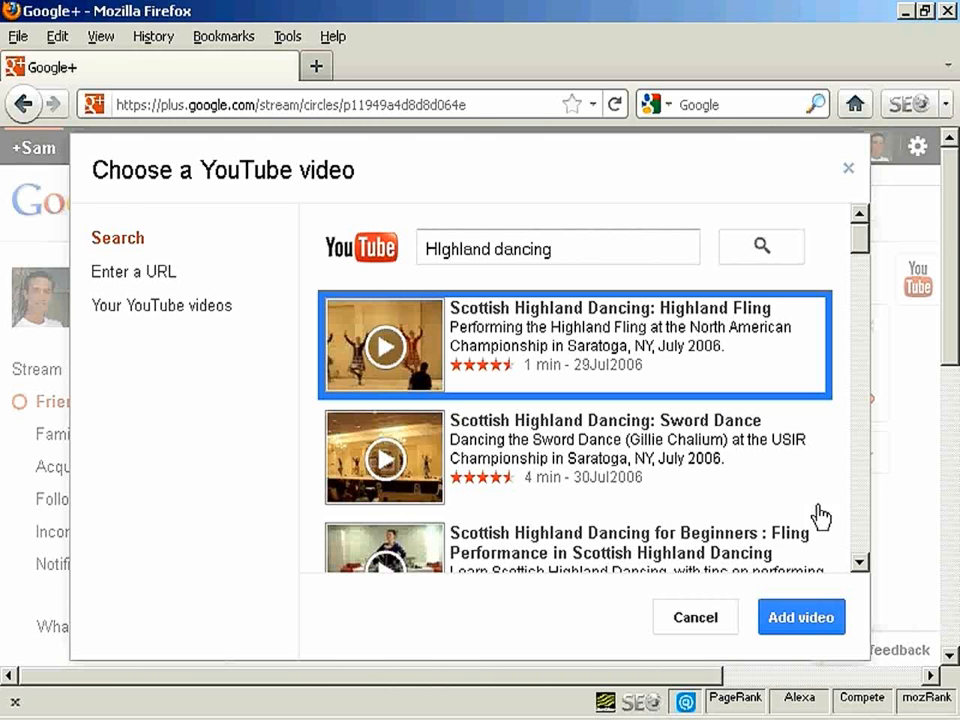
click(808, 622)
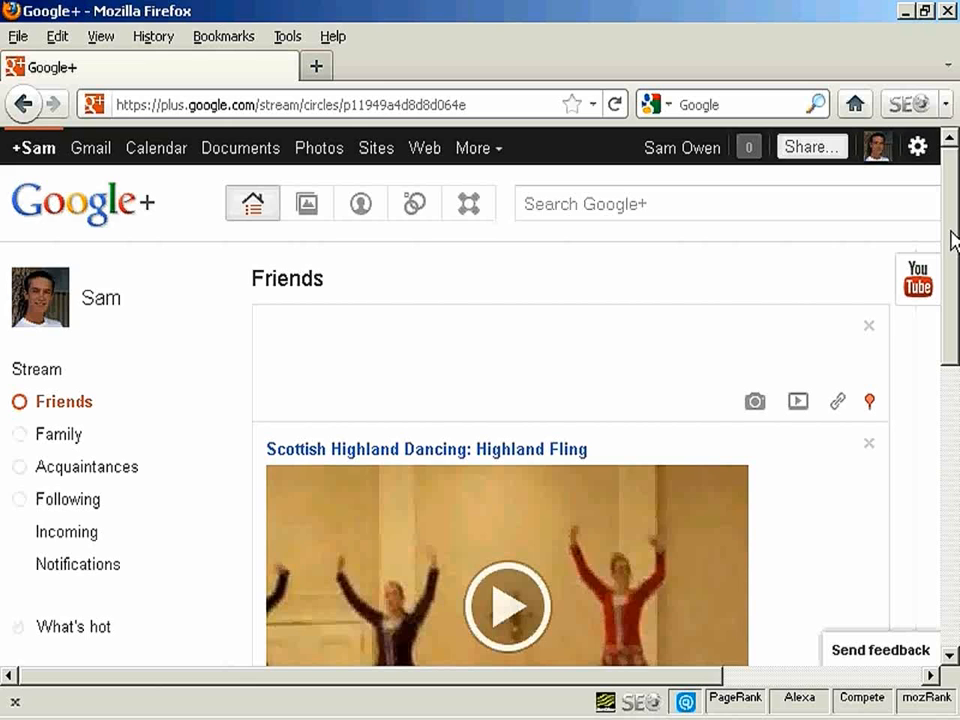
- Try to share the video post with the Friends circle and read the notice about recipients who don't use Google+
scroll(951, 283, down, 1)
drag(951, 283, 954, 390)
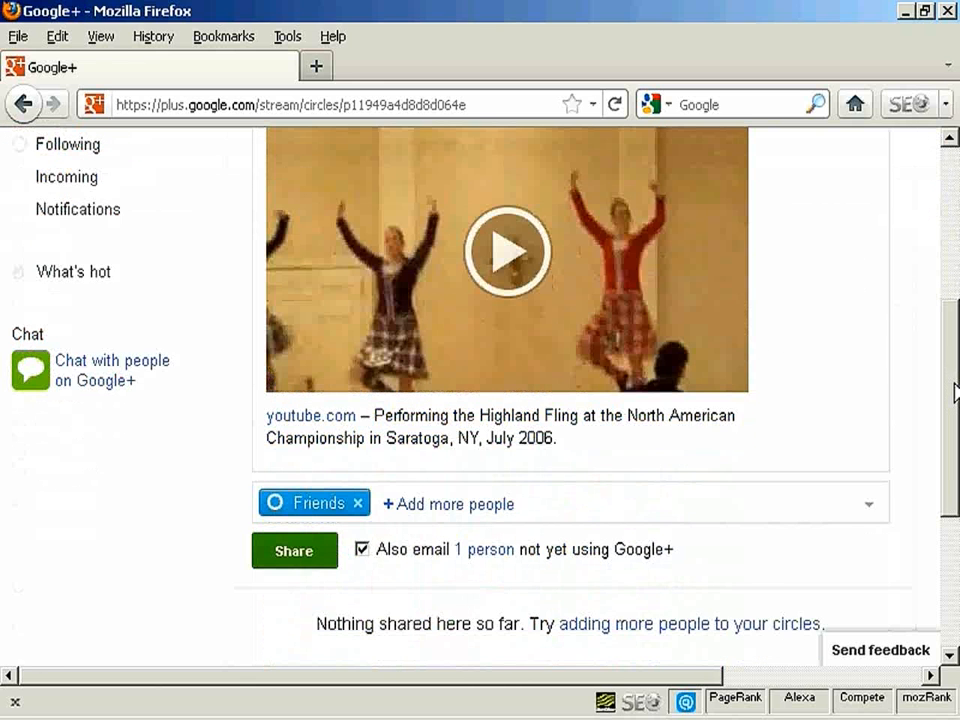
click(300, 555)
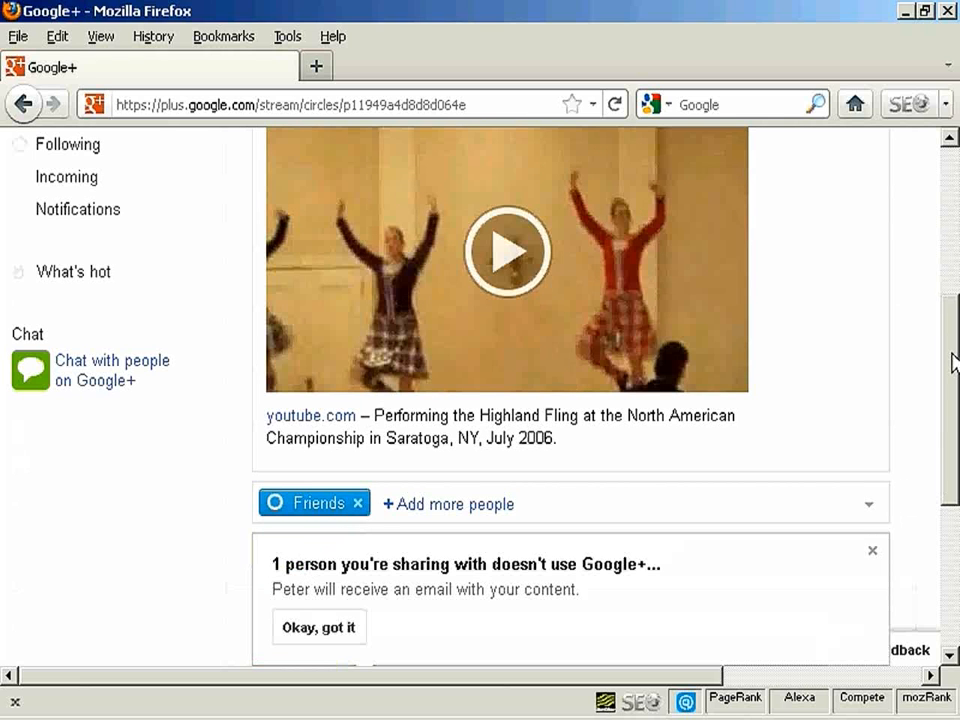
drag(952, 362, 952, 465)
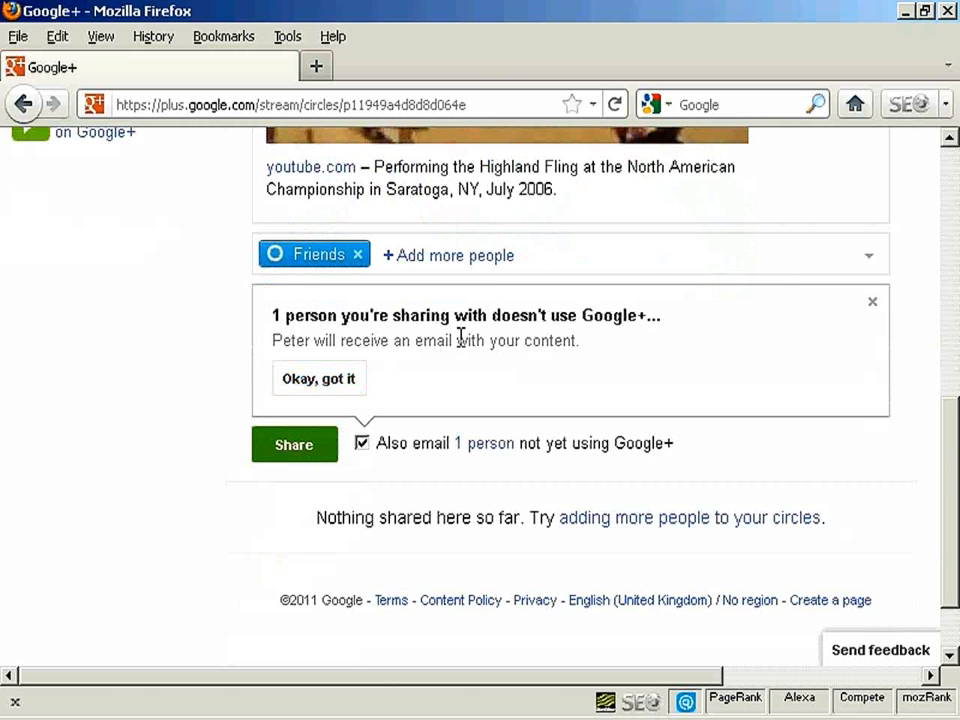
drag(951, 527, 950, 225)
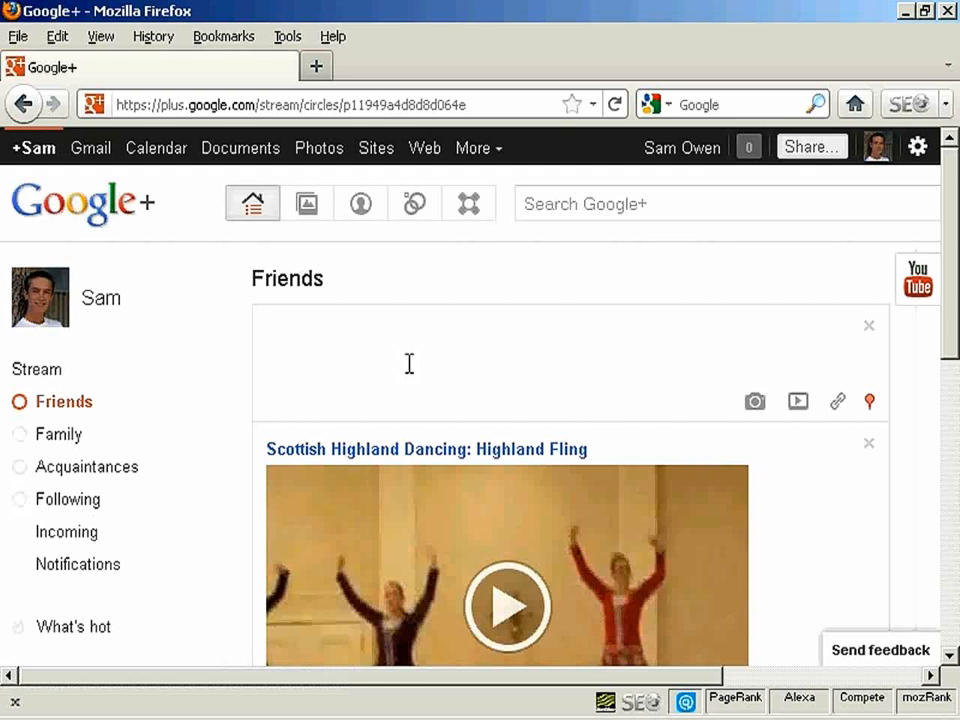
- Go to the Games page and look over the featured games
click(469, 207)
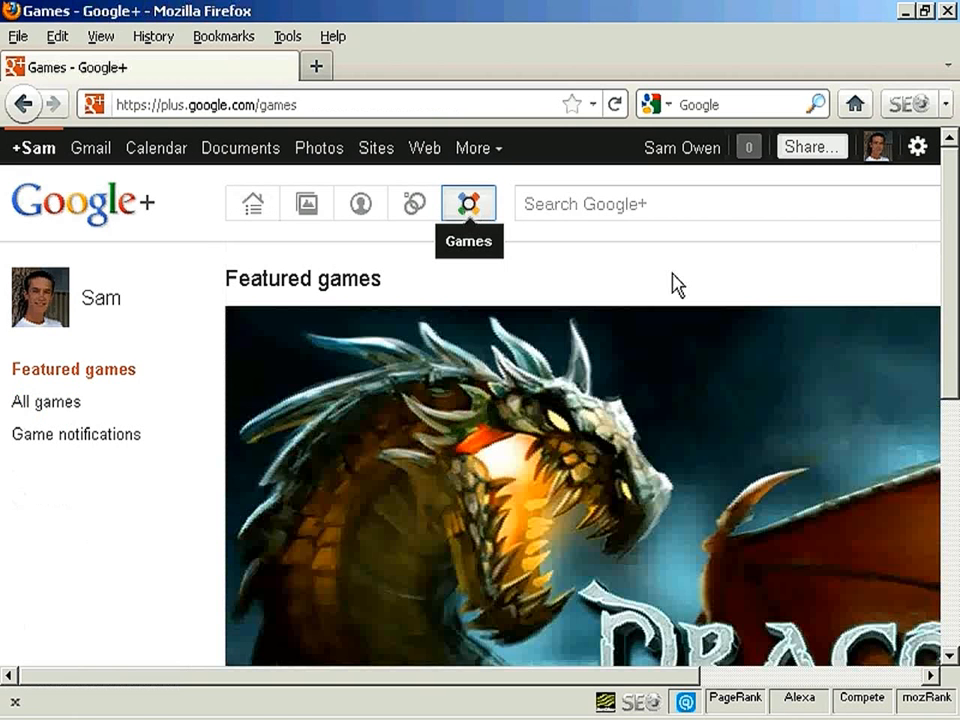
drag(953, 204, 955, 328)
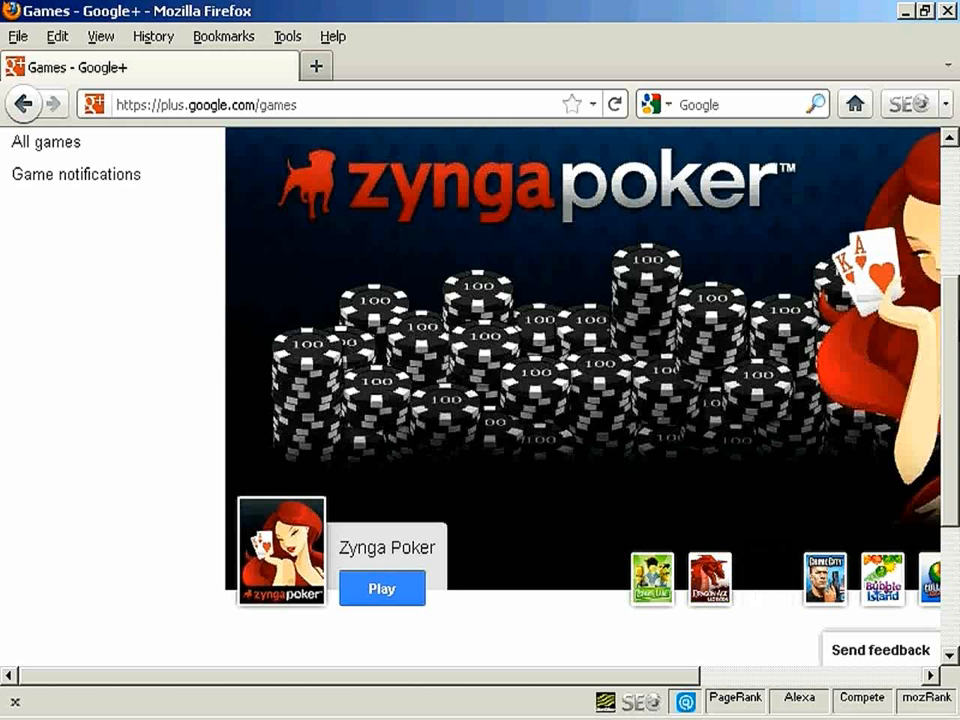
scroll(480, 400, up, 5)
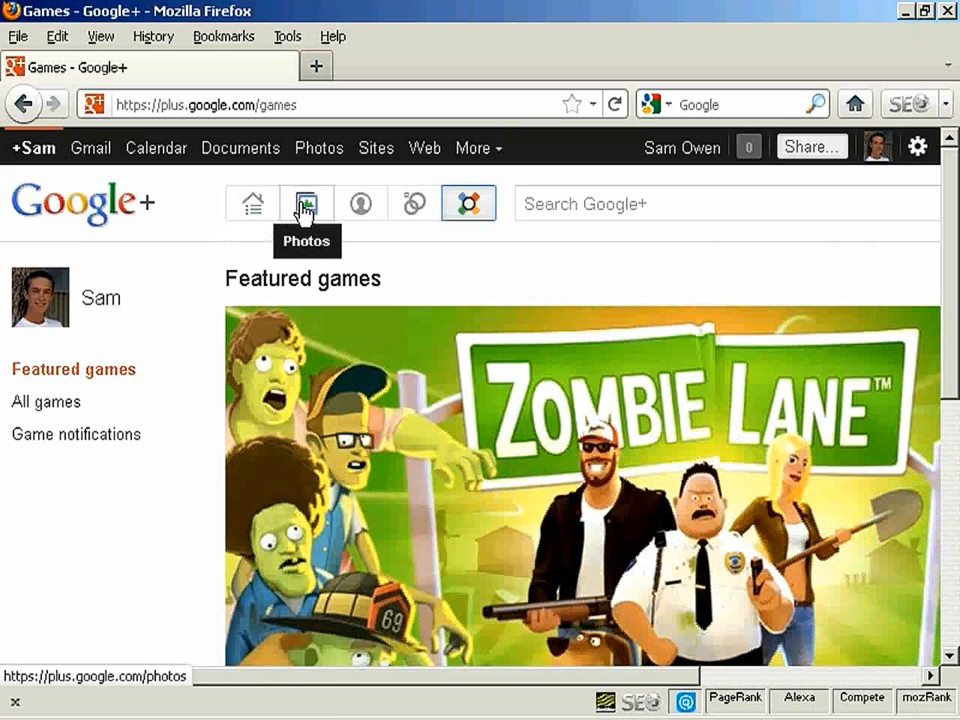
- Look over the Photos page showing photos from your circles and return to the home stream
click(305, 208)
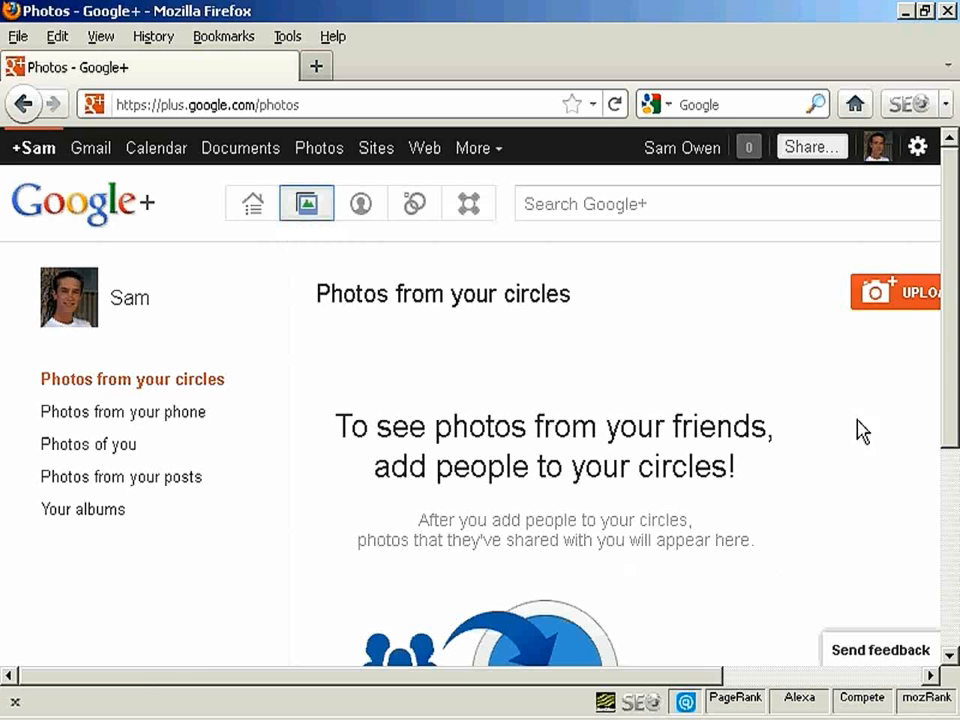
drag(955, 298, 955, 372)
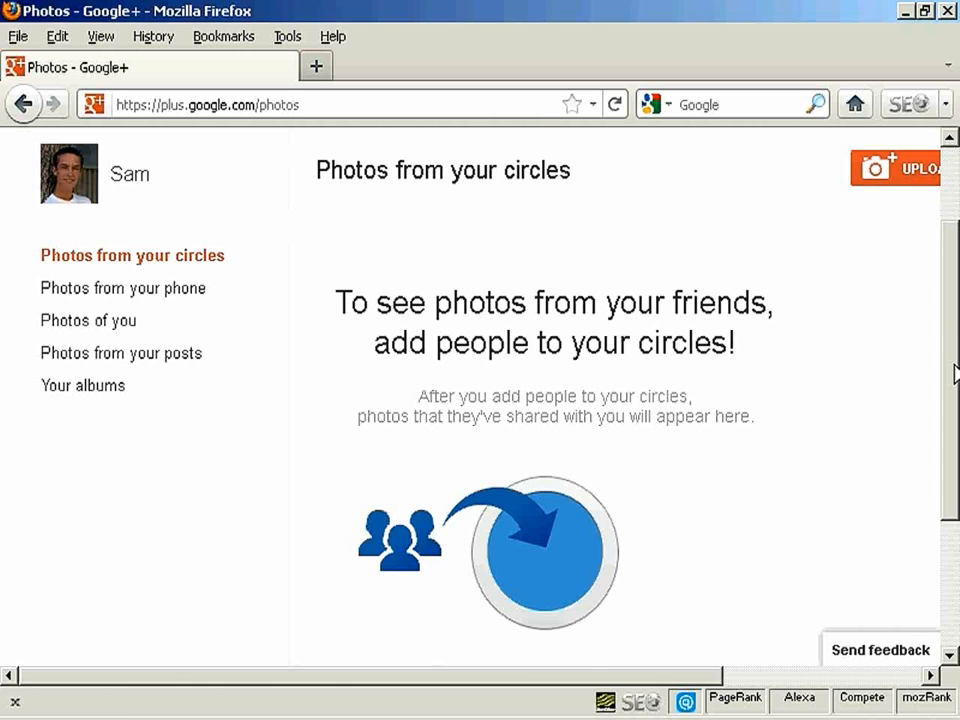
drag(955, 372, 956, 214)
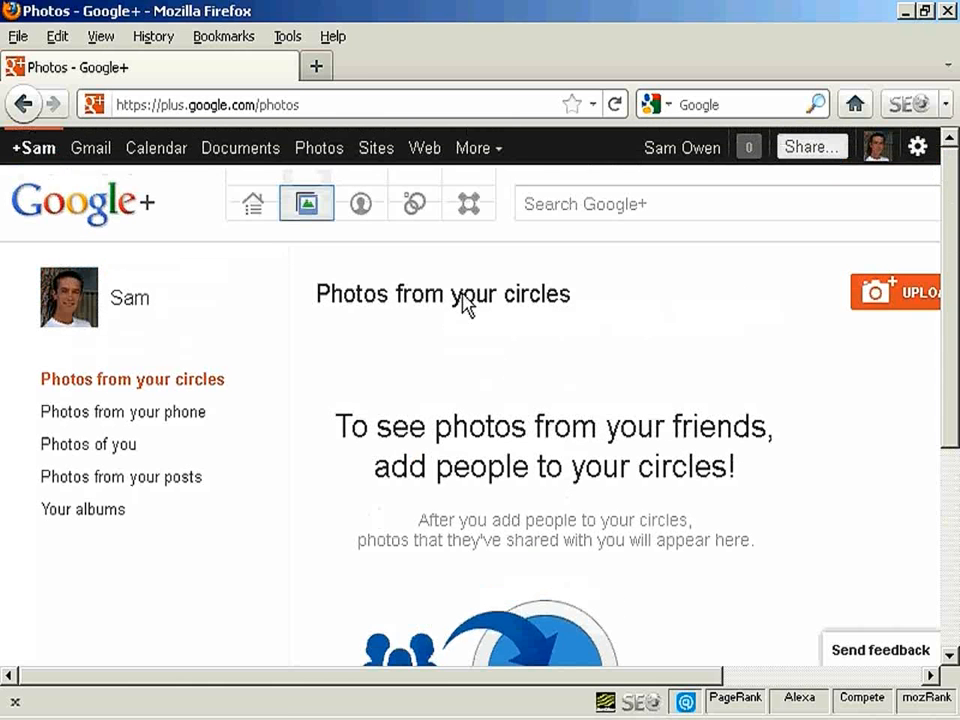
click(78, 213)
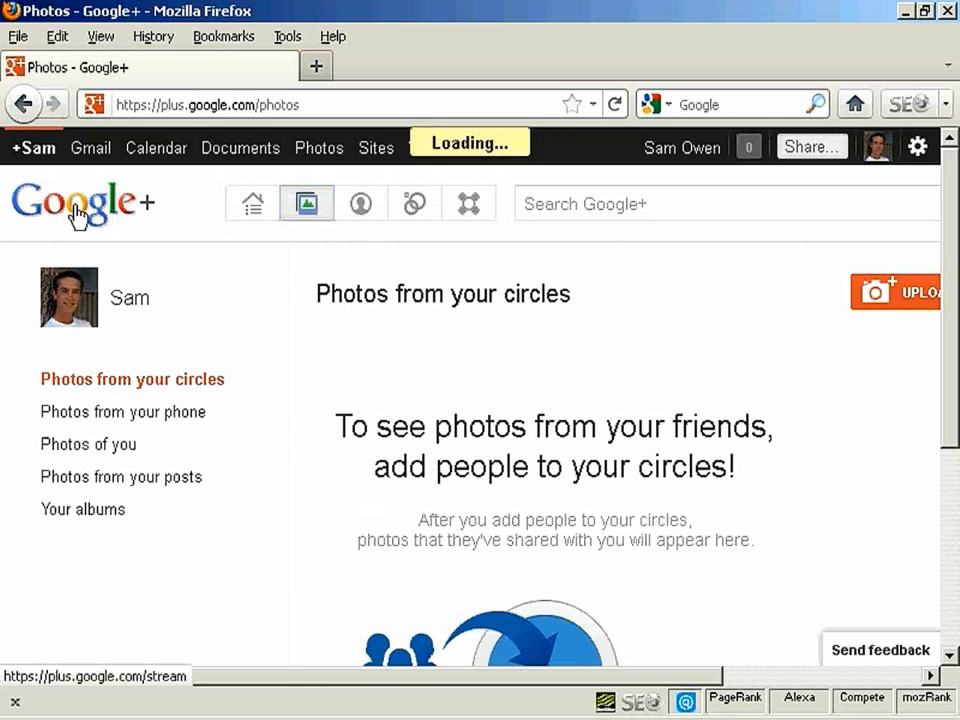